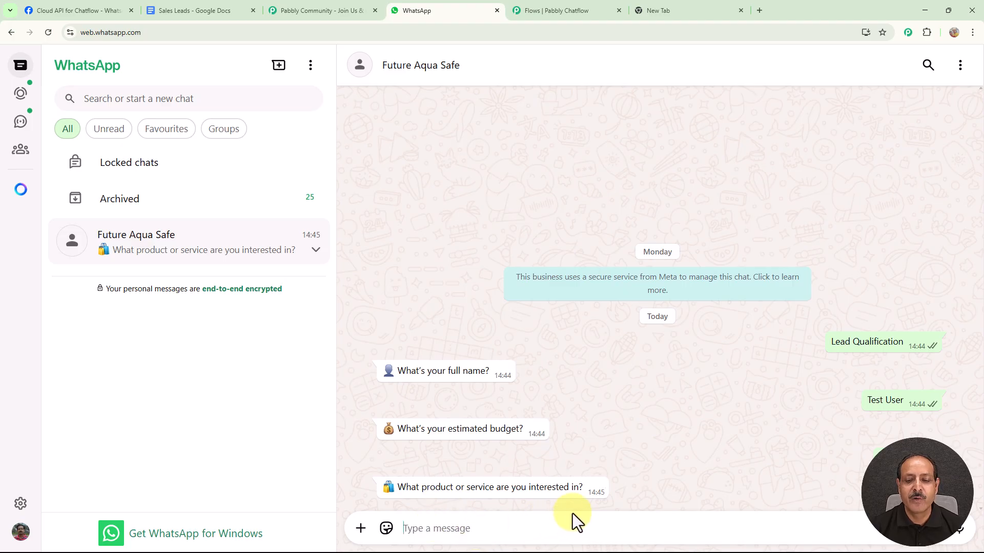
Answer the chatbot's product question with "Water Purifier" and choose the Schedule Demo reply
text(Water Purifier)
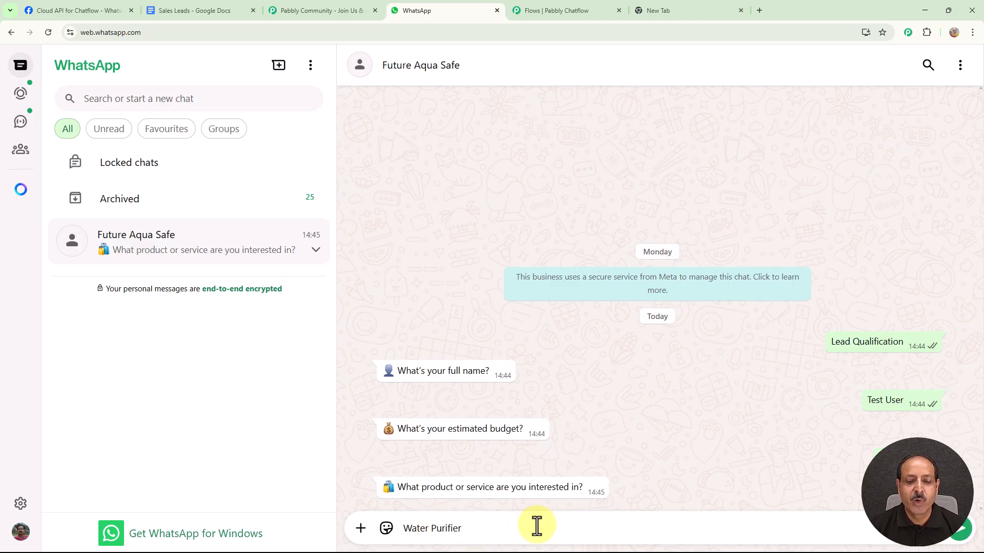
key(Return)
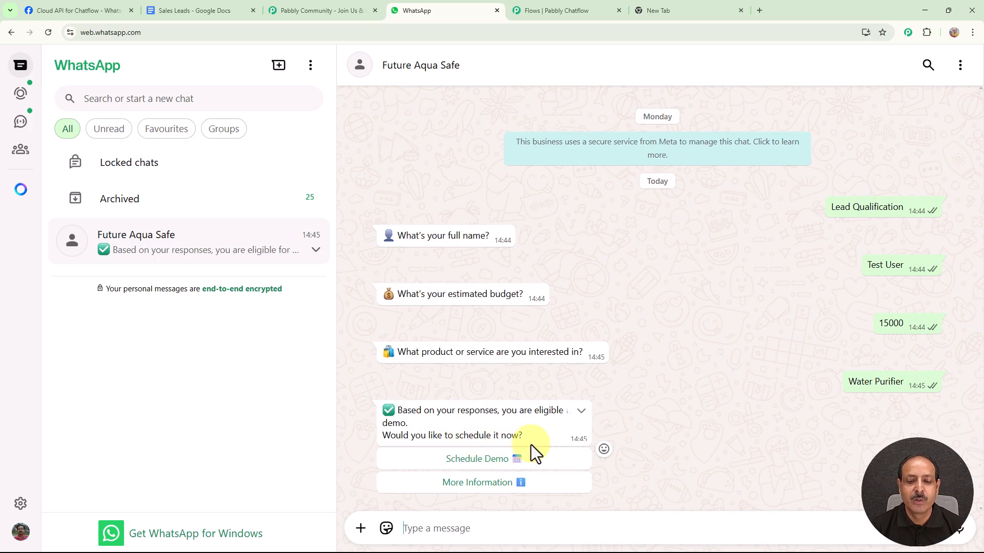
click(476, 460)
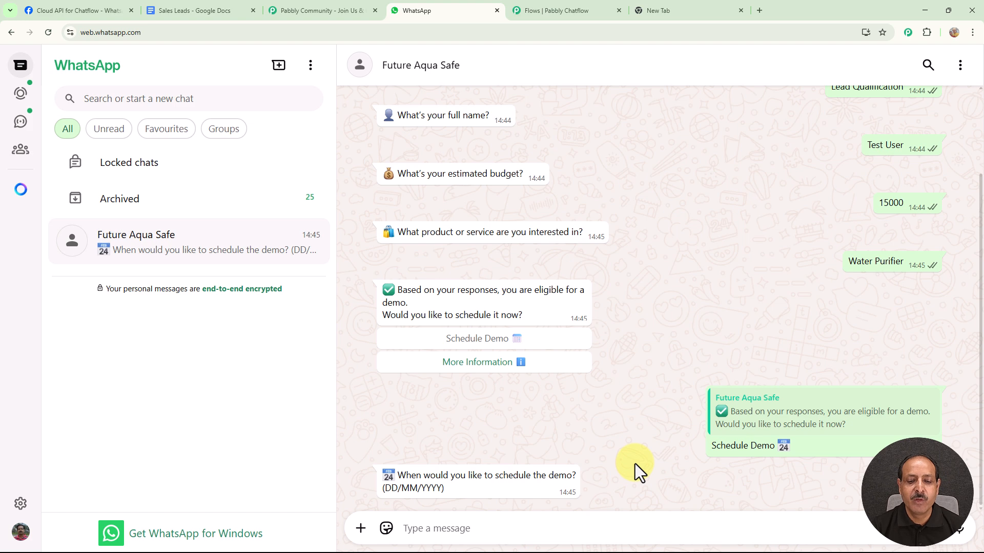
Reply to the chatbot's scheduling questions with the demo date 16/08/2025 and the preferred time 10 AM
click(478, 532)
text(16/08/2025)
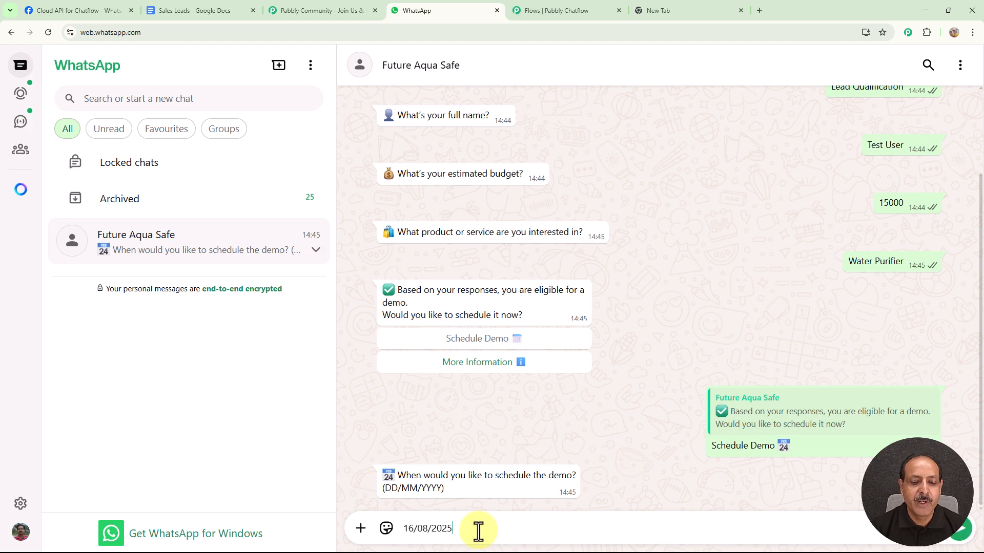
key(Return)
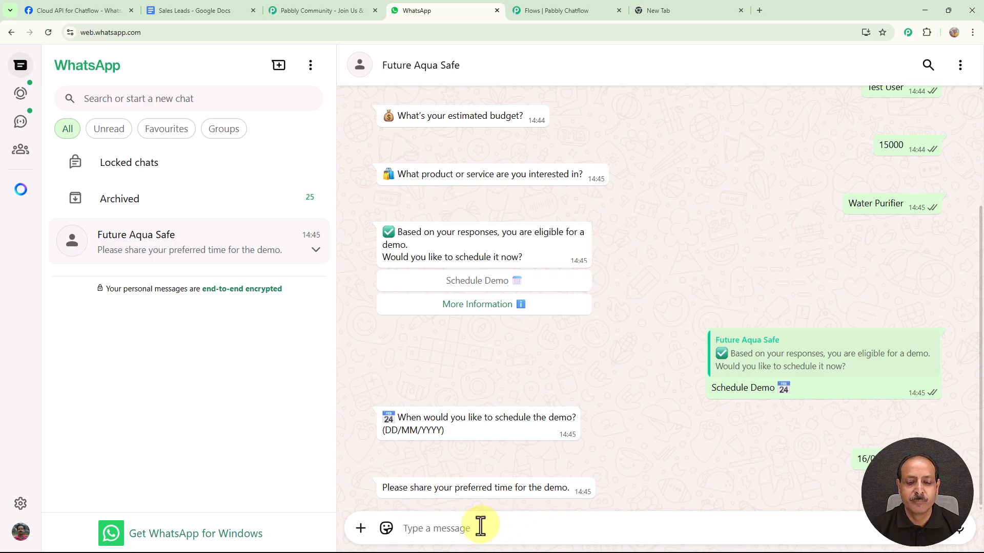
text(10 AM)
key(Return)
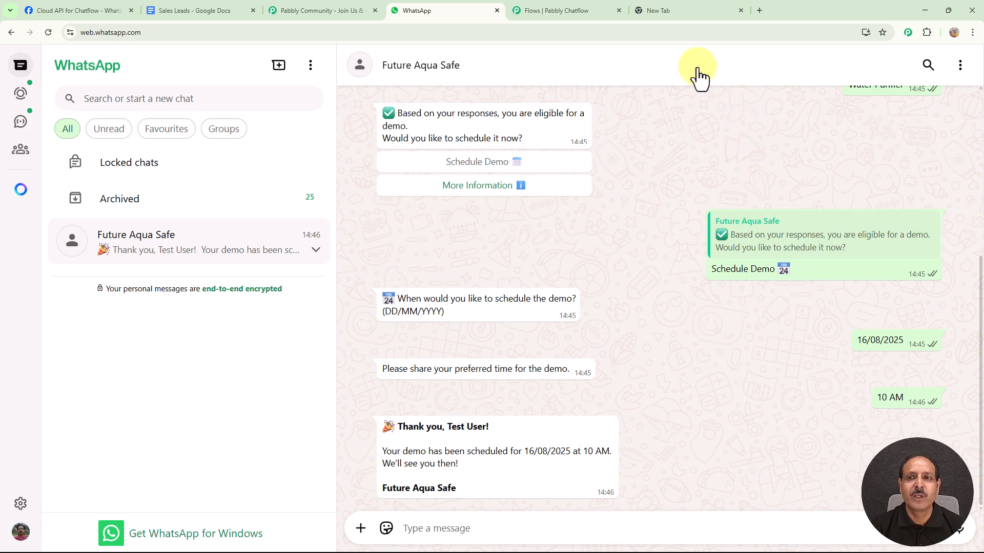
Load pabbly.com/chatflow in the empty browser tab
click(684, 15)
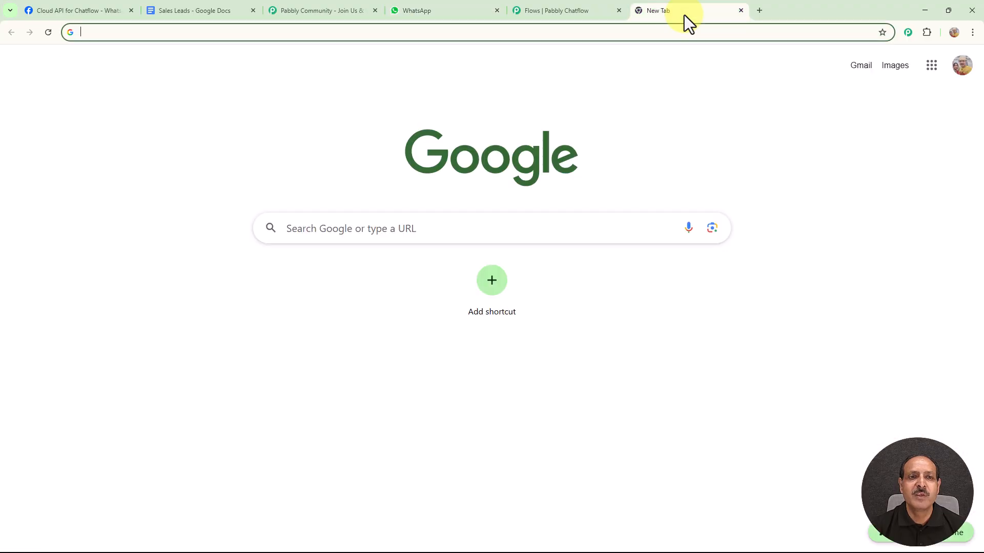
click(242, 31)
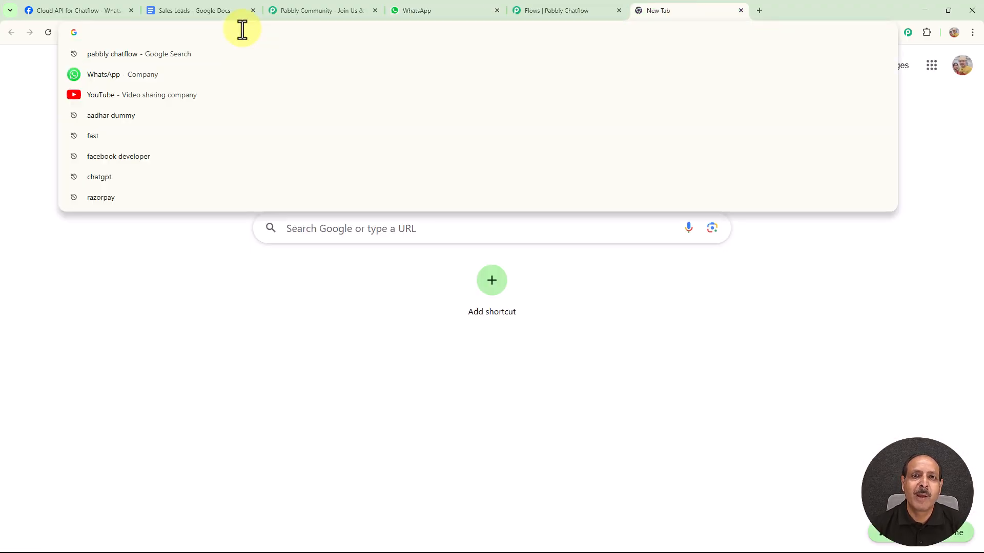
text(pabbly.com/chatflow)
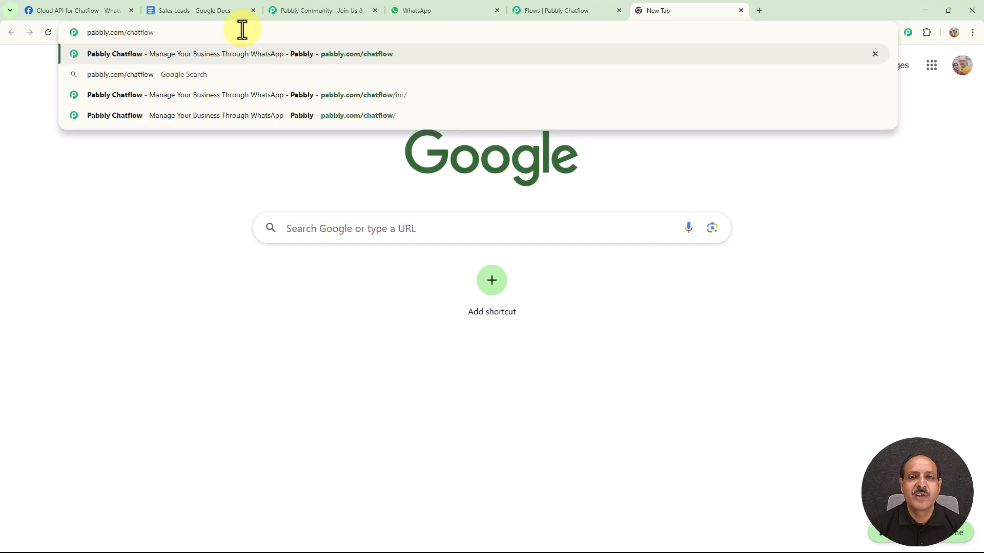
key(Return)
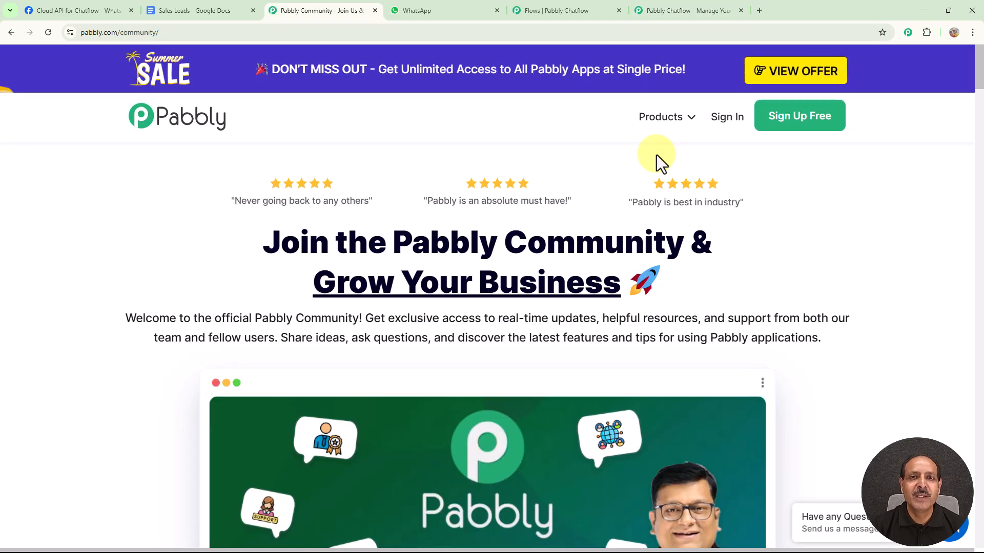
Look through the Pabbly Community page, from the membership benefits and member videos to the customer reviews
scroll(657, 155, down, 5)
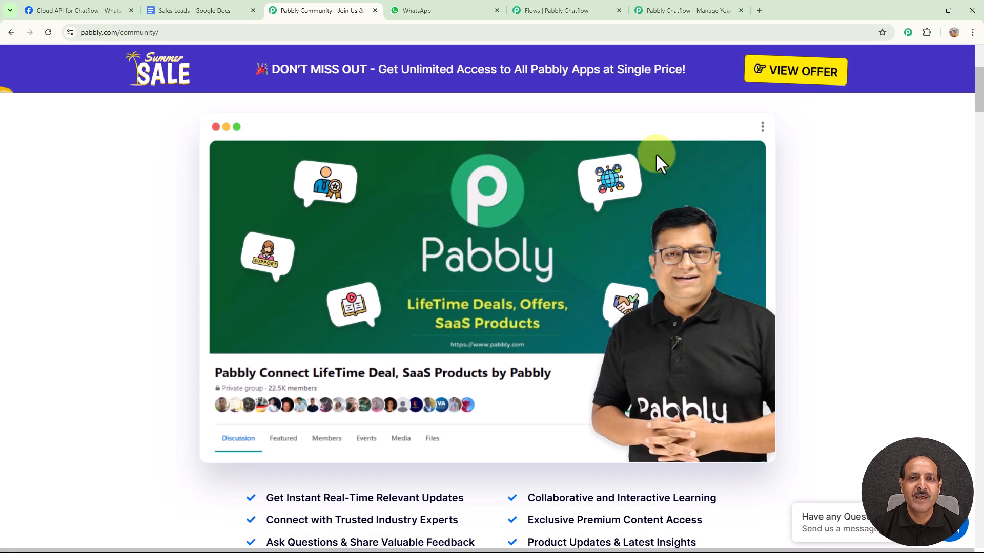
scroll(656, 155, down, 1)
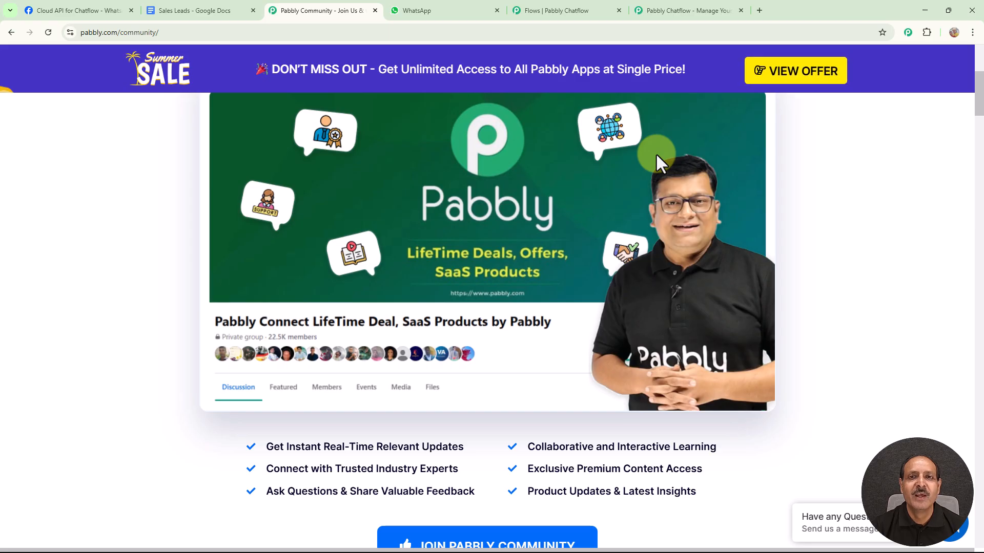
scroll(656, 153, down, 10)
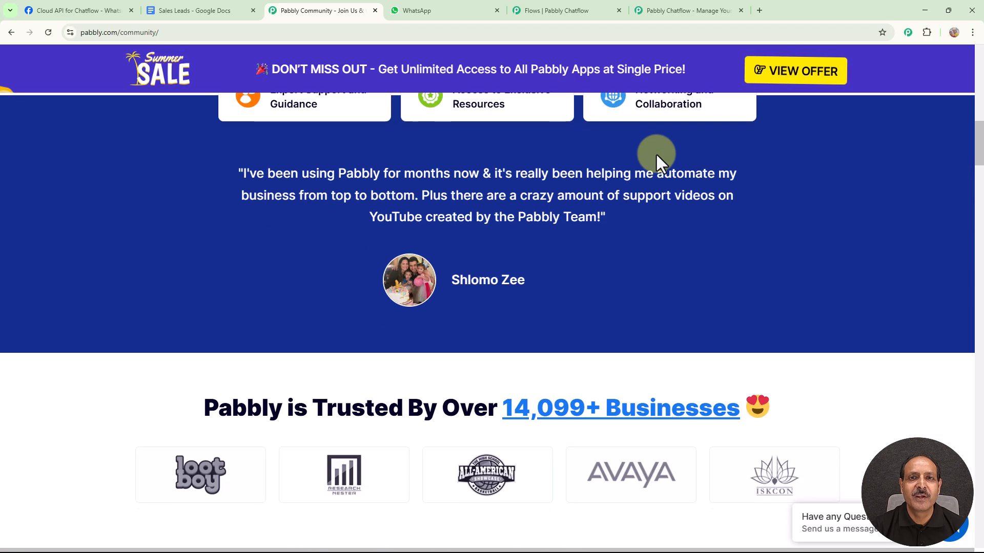
scroll(656, 152, down, 4)
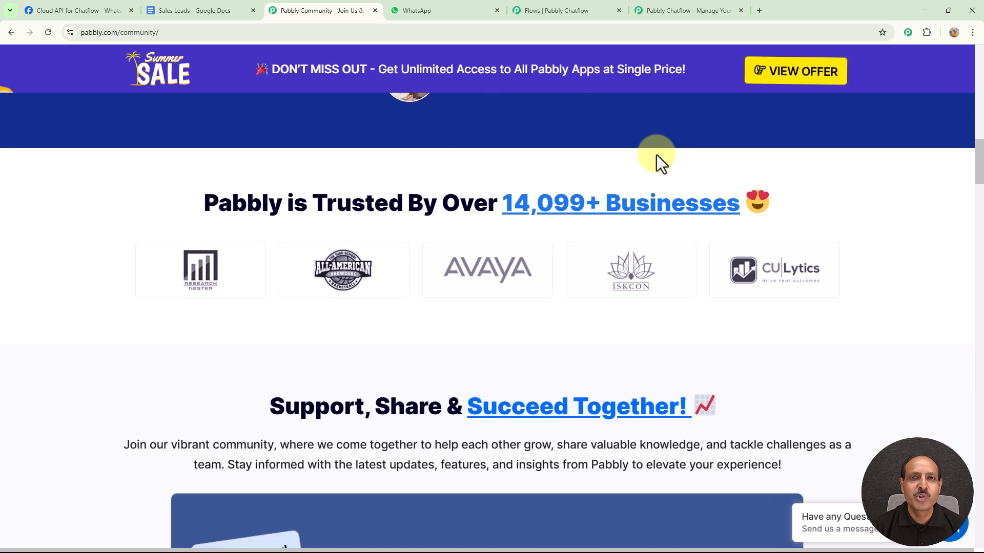
scroll(656, 155, down, 4)
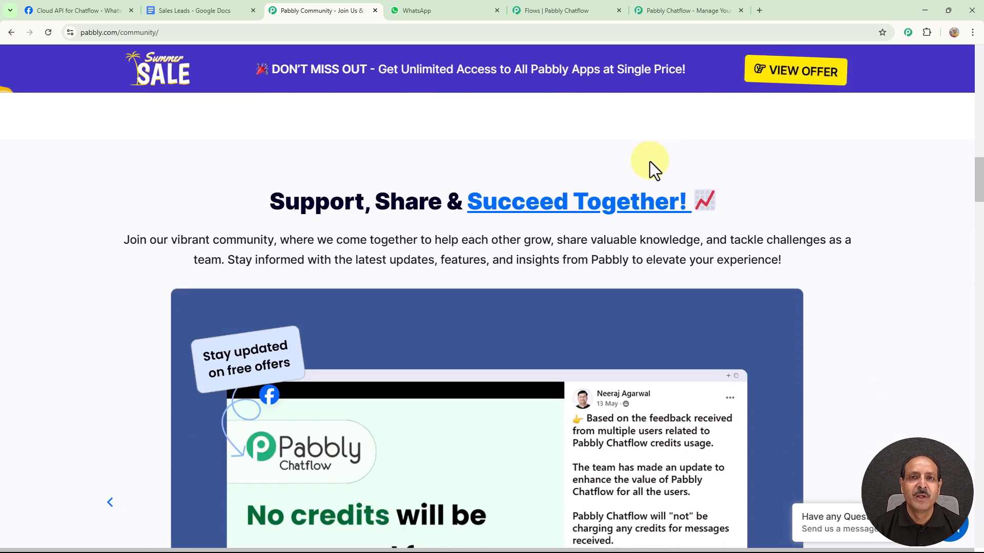
scroll(650, 161, down, 6)
scroll(650, 161, down, 11)
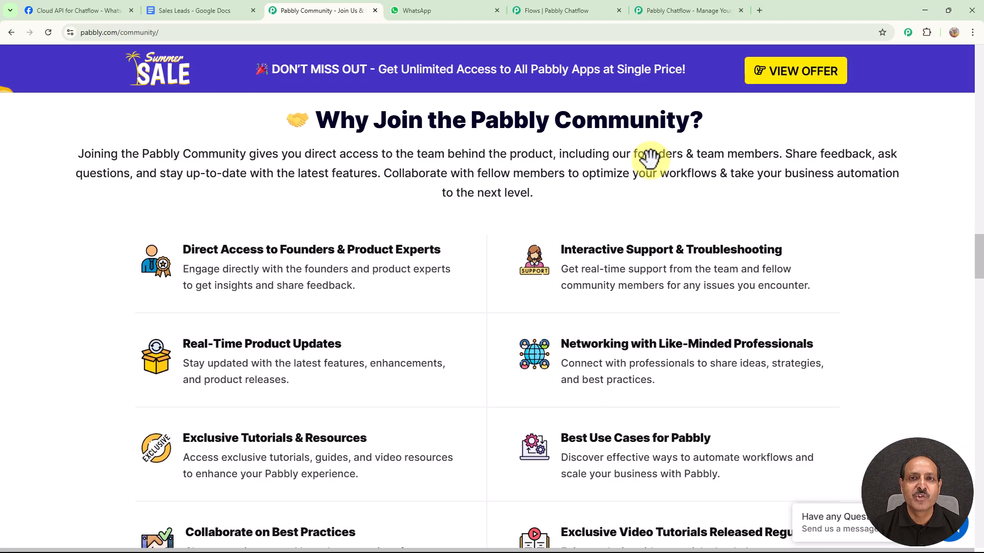
scroll(649, 159, down, 13)
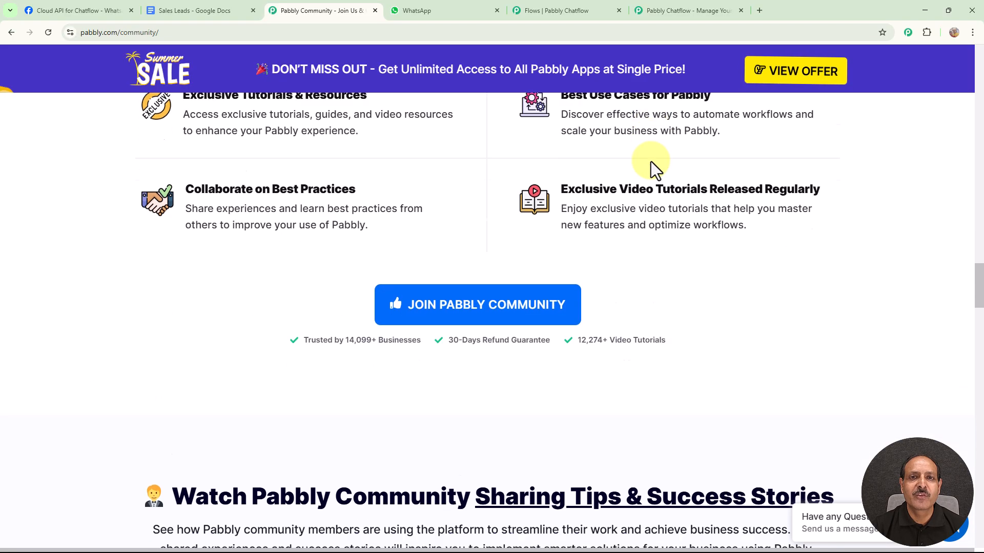
scroll(651, 161, down, 12)
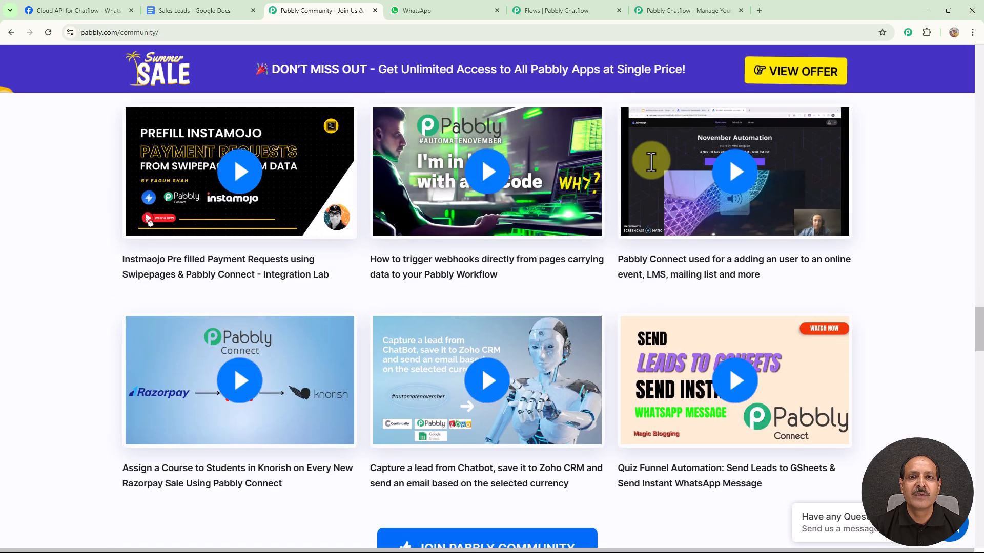
scroll(650, 161, down, 1)
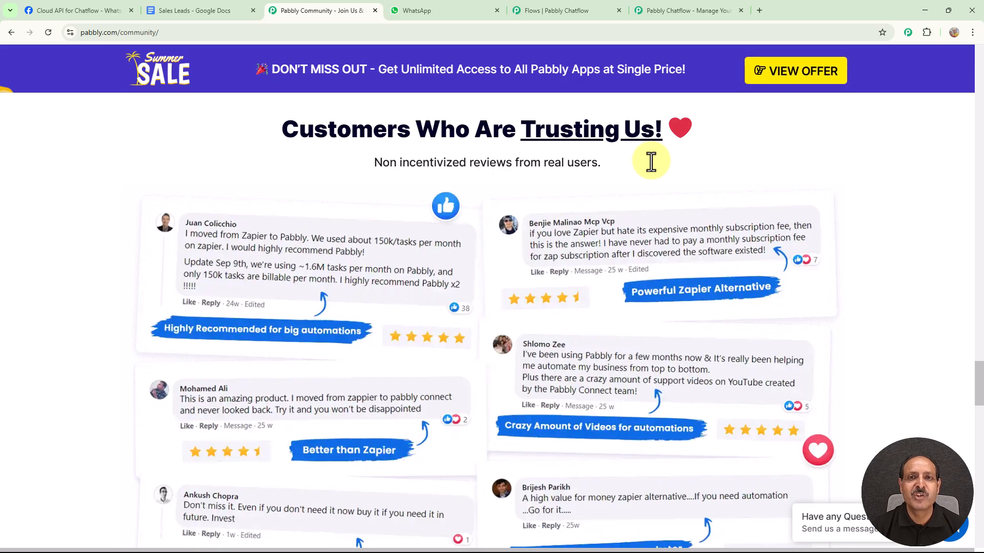
Sign in from the Pabbly Chatflow website and access the Pabbly Chatflow application
click(717, 11)
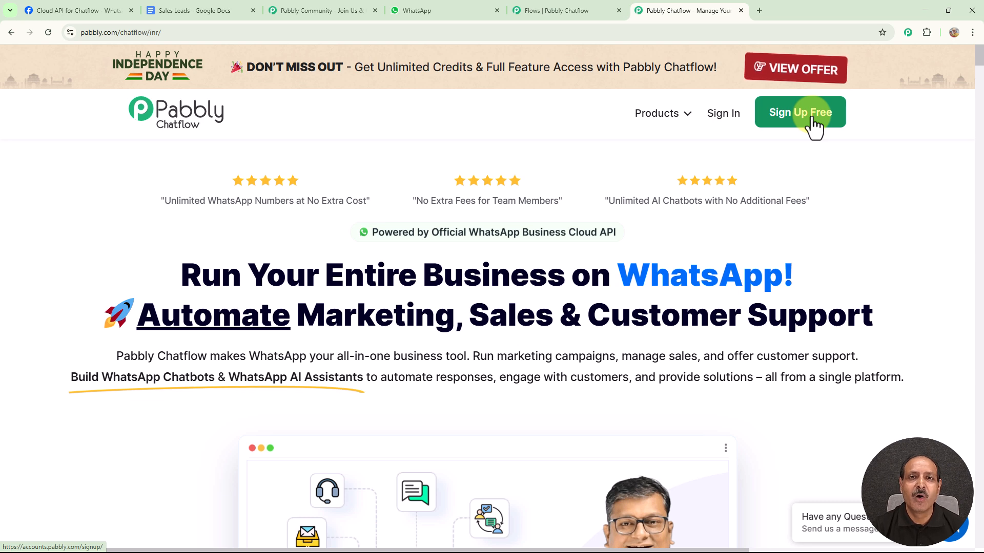
click(724, 114)
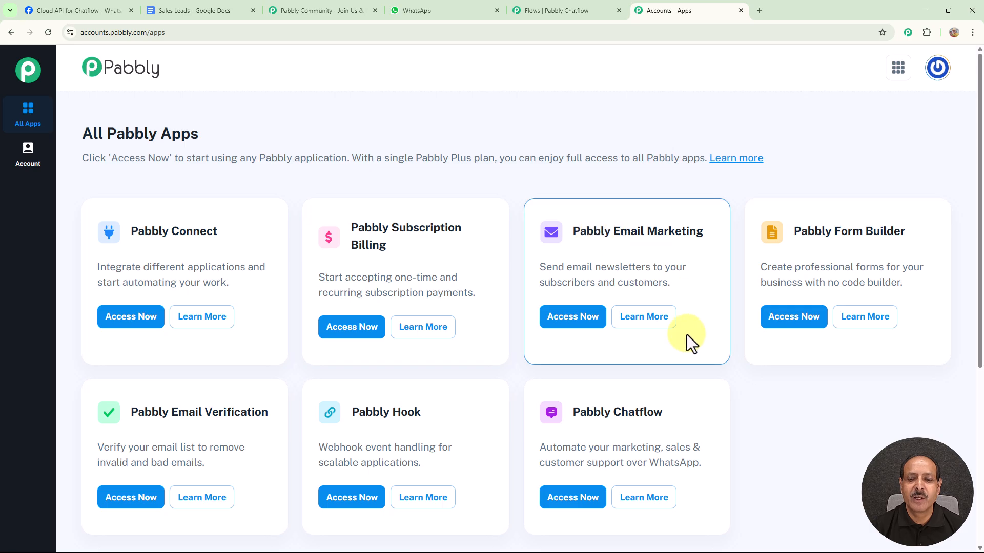
click(558, 496)
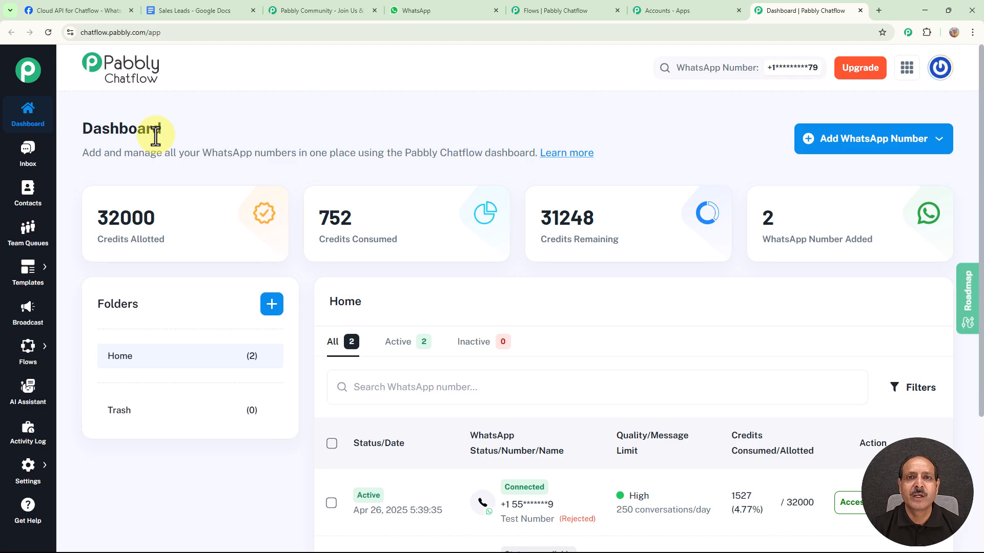
Review the options for adding a WhatsApp number and the numbers listed on the Chatflow dashboard
click(851, 151)
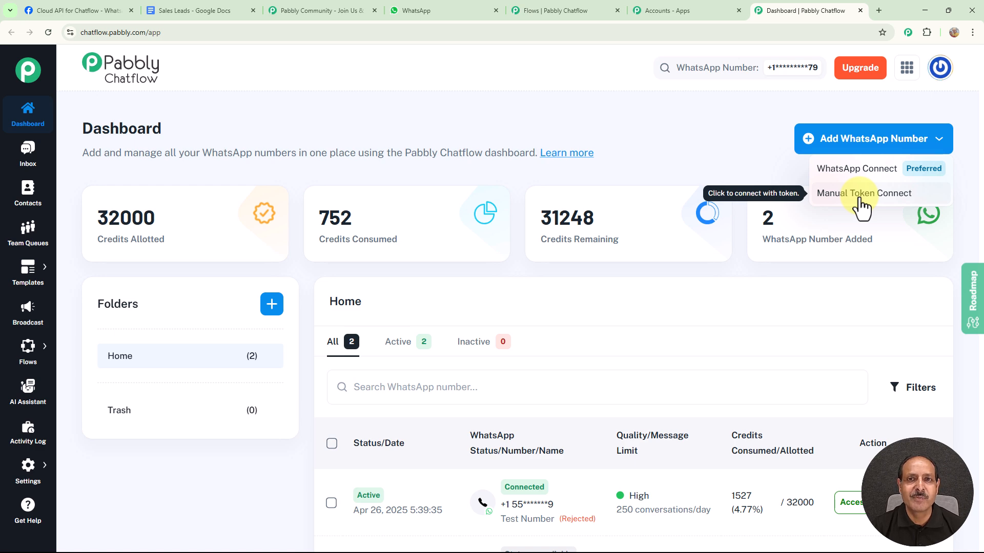
click(840, 390)
scroll(841, 390, down, 2)
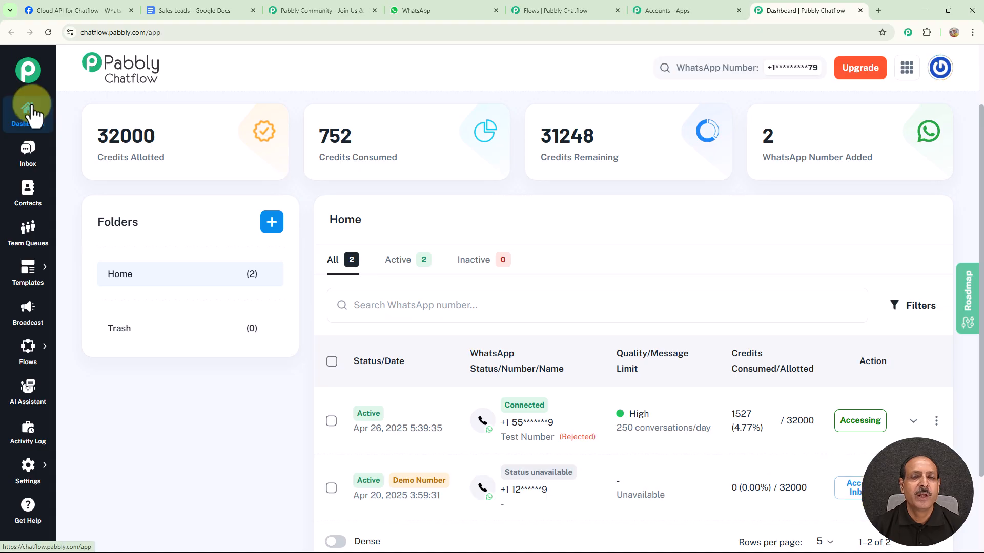
Open the Flow Builder page of Pabbly Chatflow
mouse_move(24, 277)
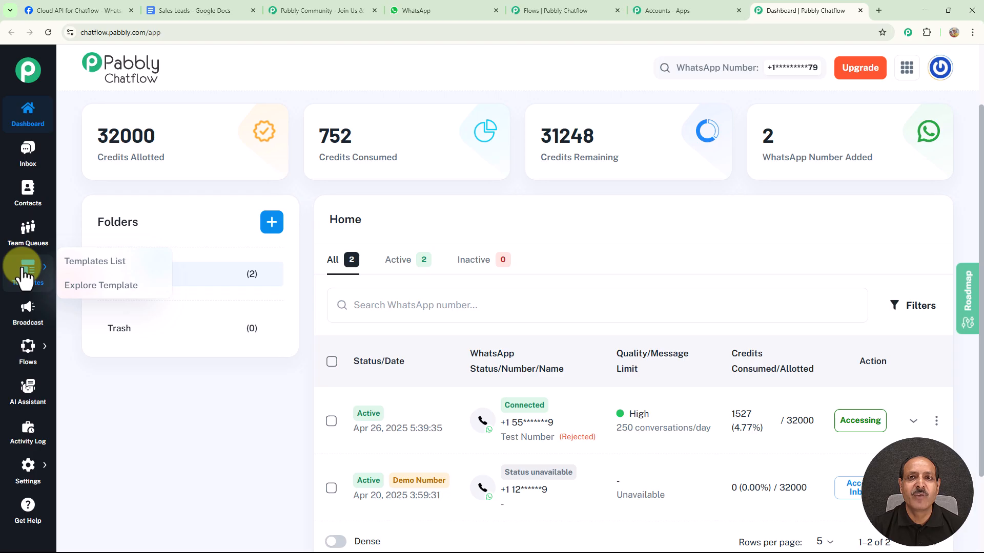
mouse_move(31, 345)
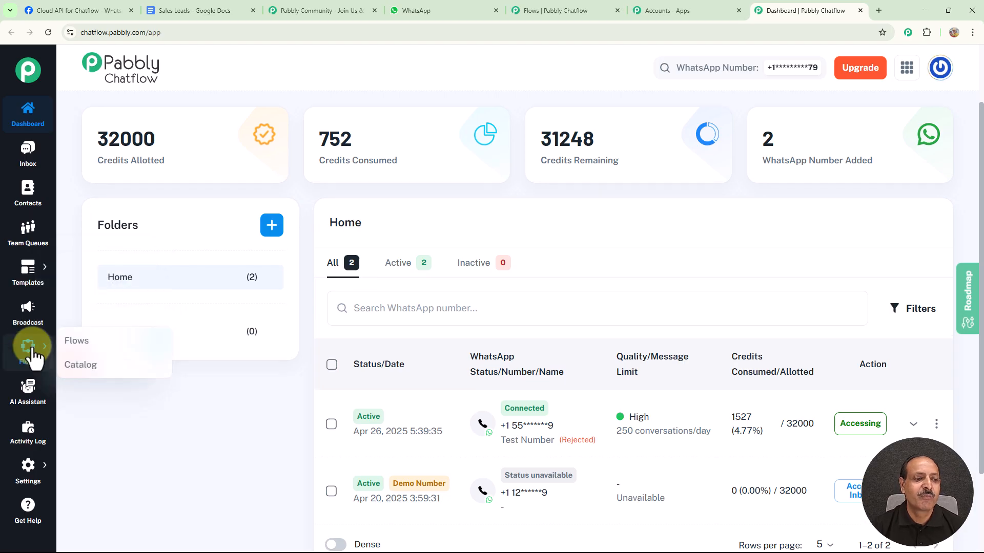
click(74, 350)
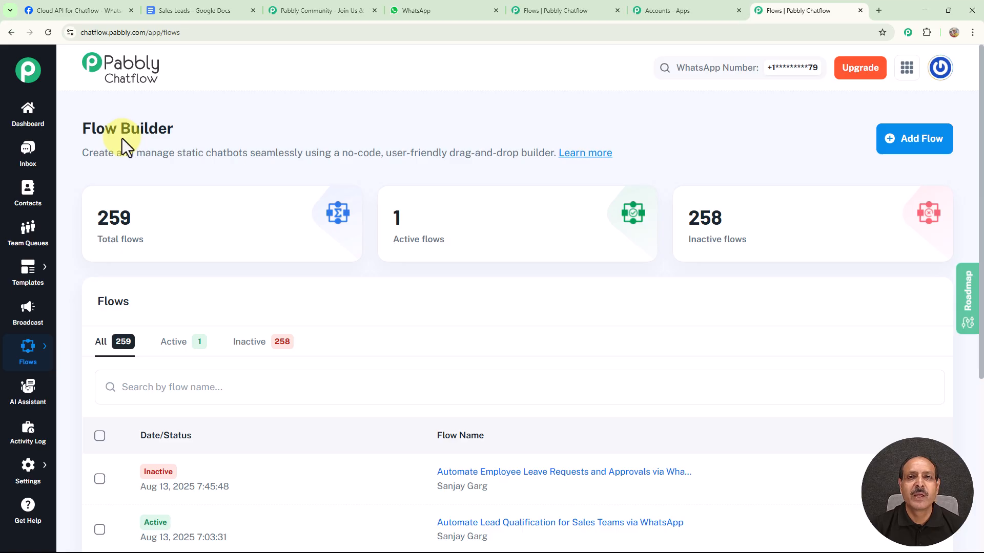
Review the flow counts and existing flows, and add a new flow named "Automate Lead Qualification for Sales Teams"
mouse_move(128, 241)
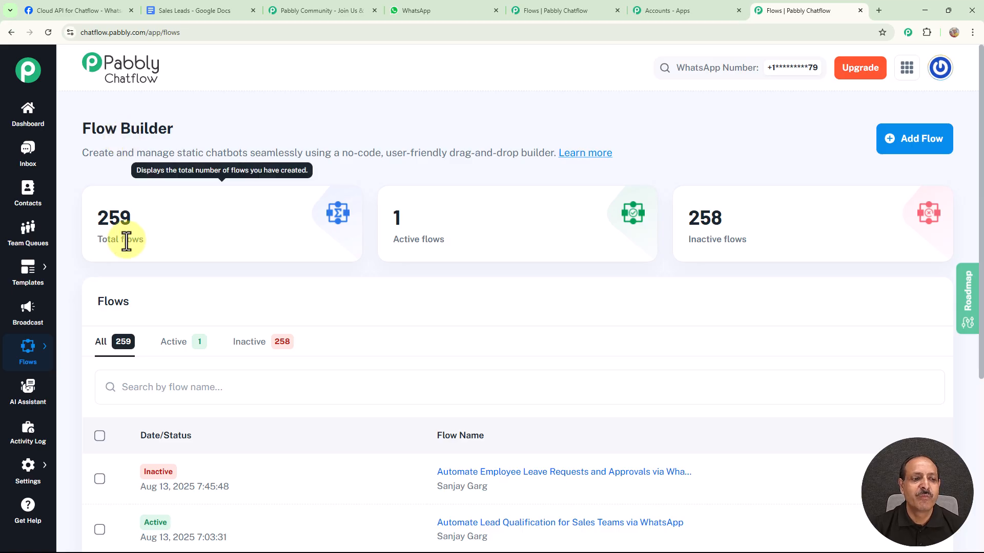
mouse_move(703, 225)
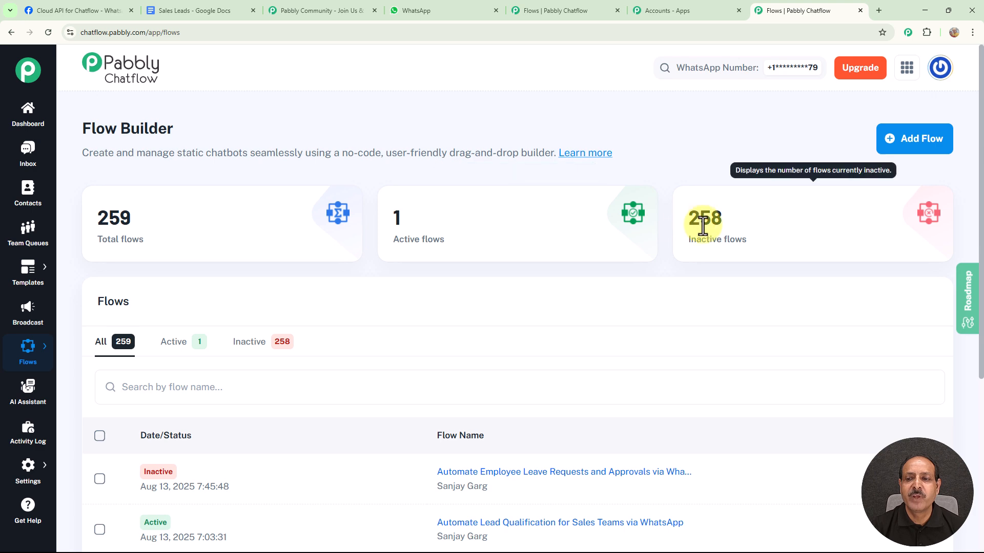
mouse_move(441, 217)
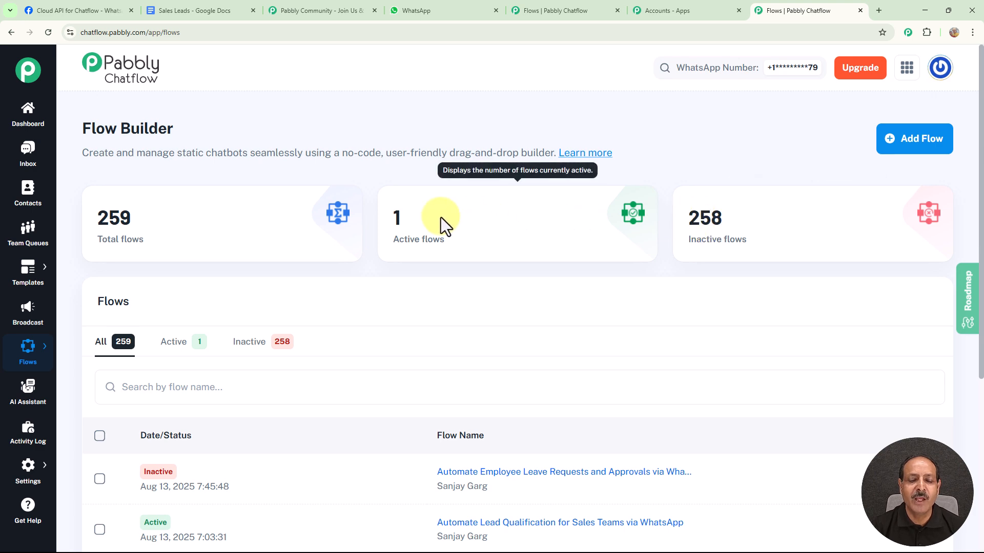
scroll(642, 206, down, 5)
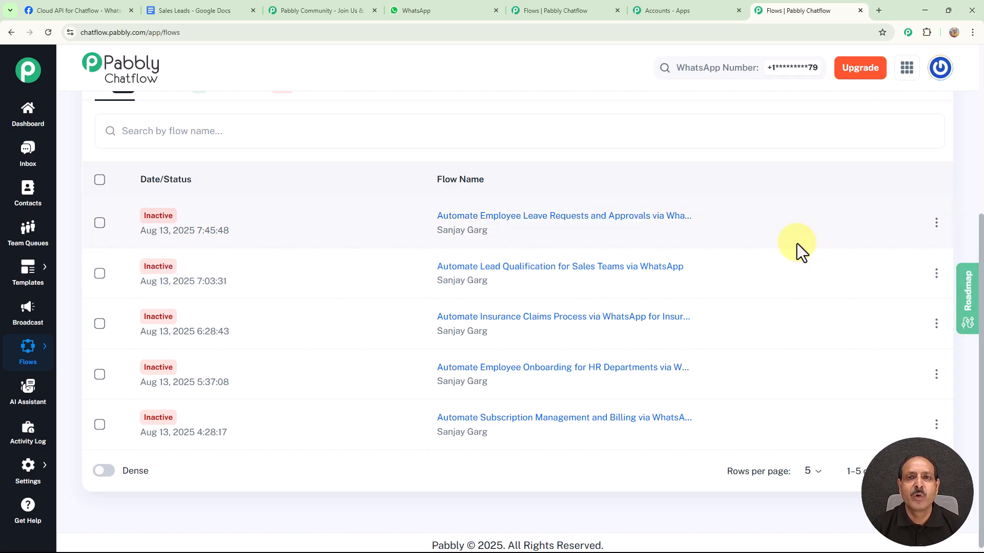
scroll(797, 244, up, 5)
click(914, 136)
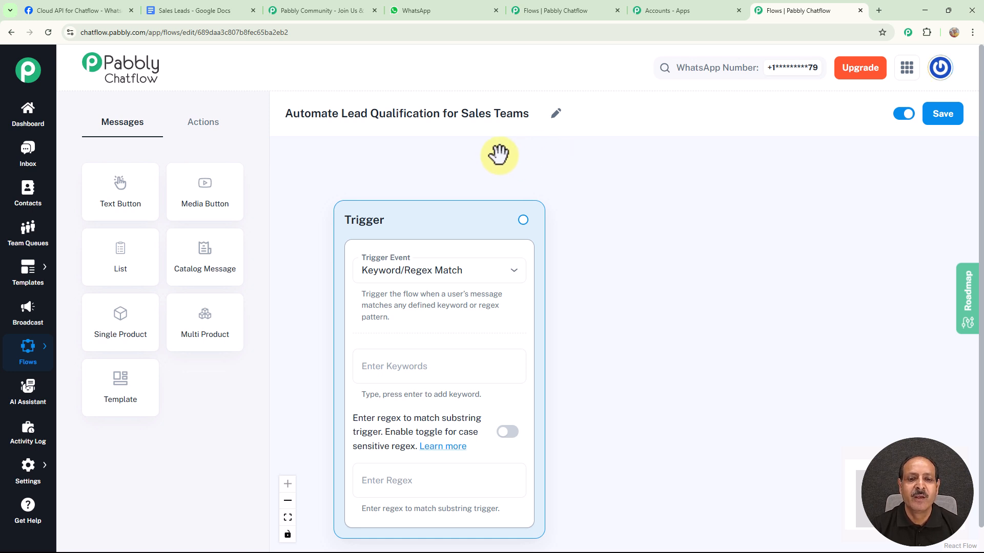
Move the Trigger block closer to the canvas's upper edge and review its trigger events, keeping Keyword/Regex Match
drag(451, 219, 423, 182)
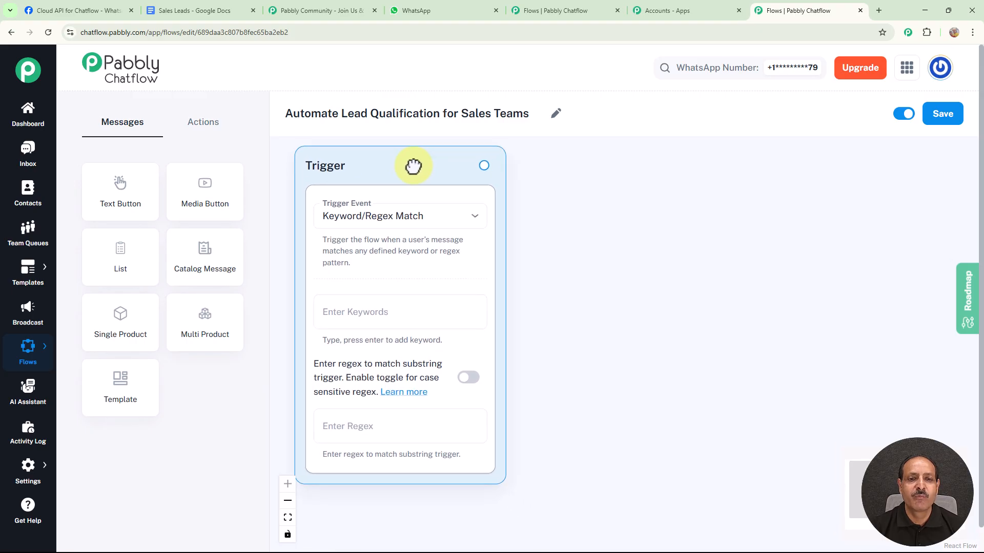
click(477, 224)
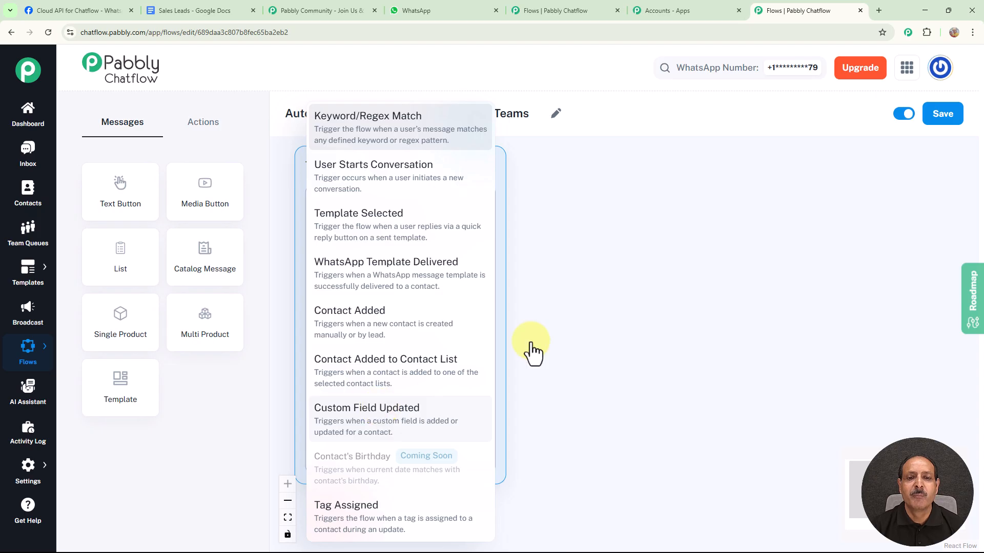
click(657, 308)
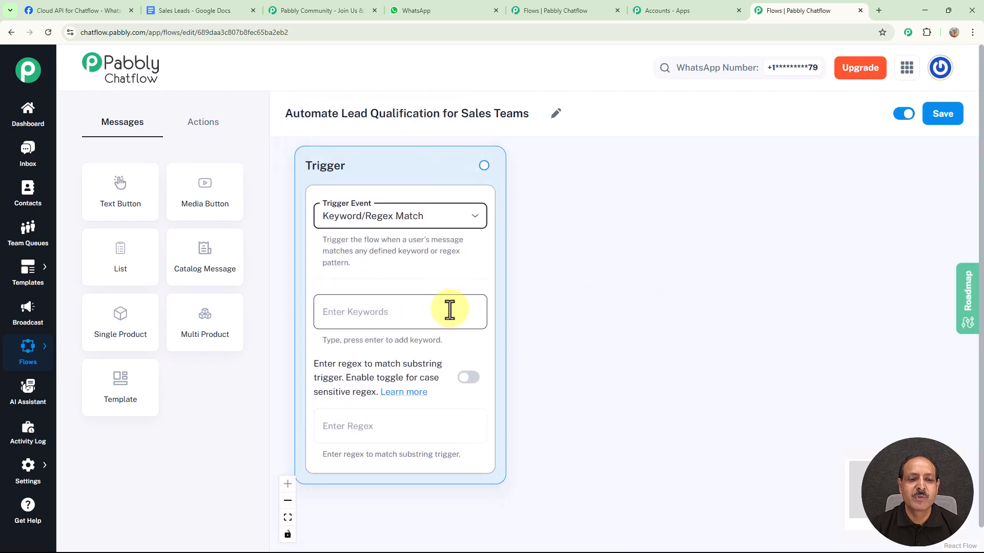
Add the trigger keywords "Lead Qualification", "Interested in Product" and "Sign up"
click(370, 311)
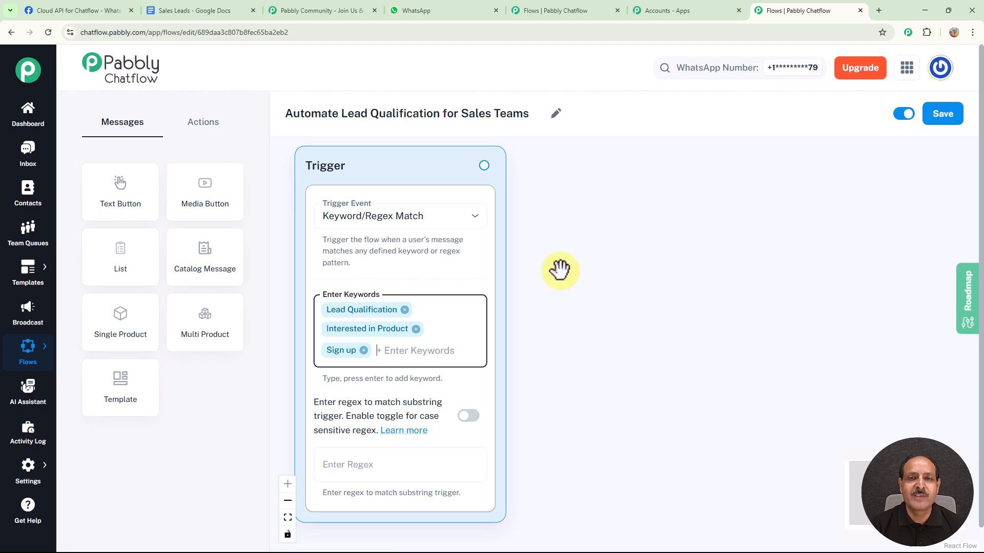
Add an Ask Question node connected to the Trigger, with the message "👤 What's your full name?"
click(195, 126)
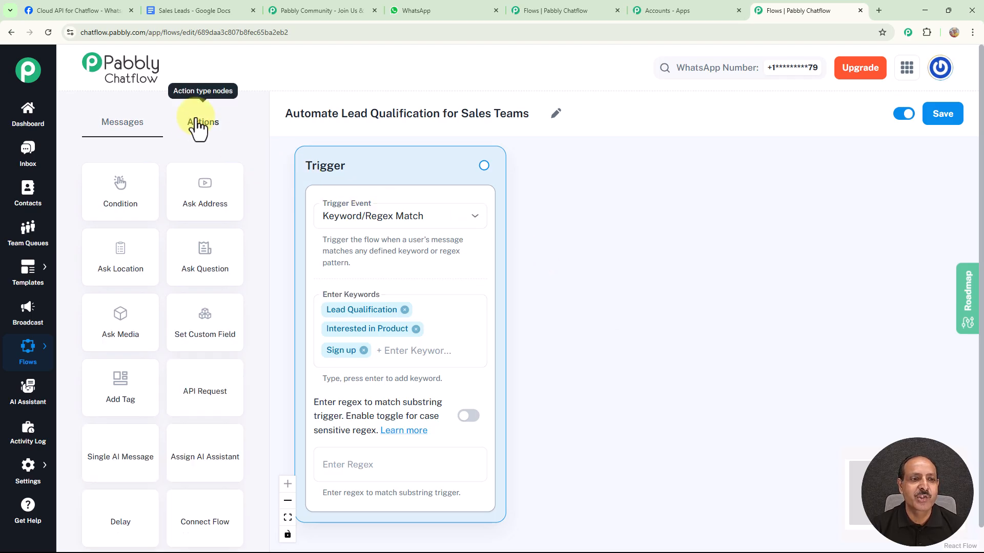
drag(213, 272, 681, 171)
click(615, 229)
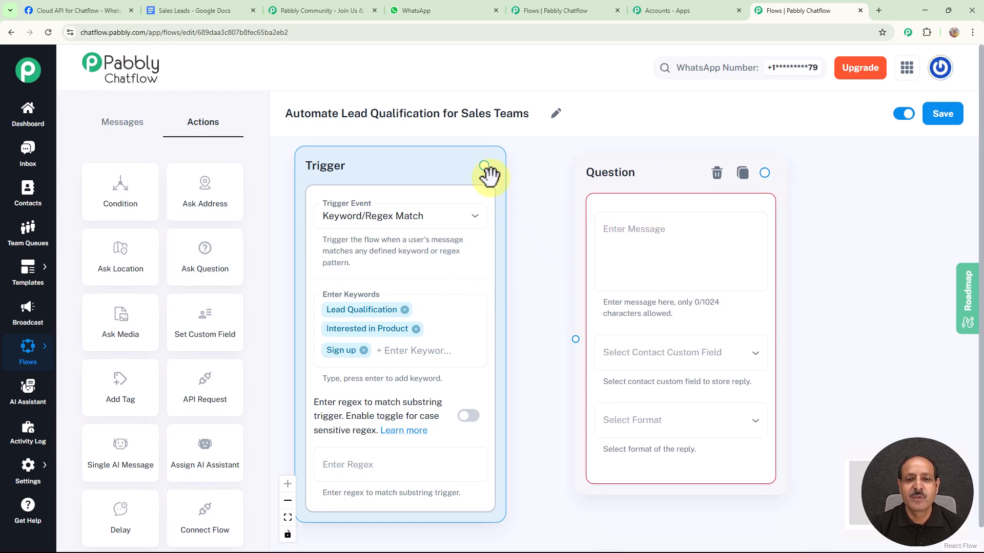
drag(485, 166, 575, 339)
click(681, 237)
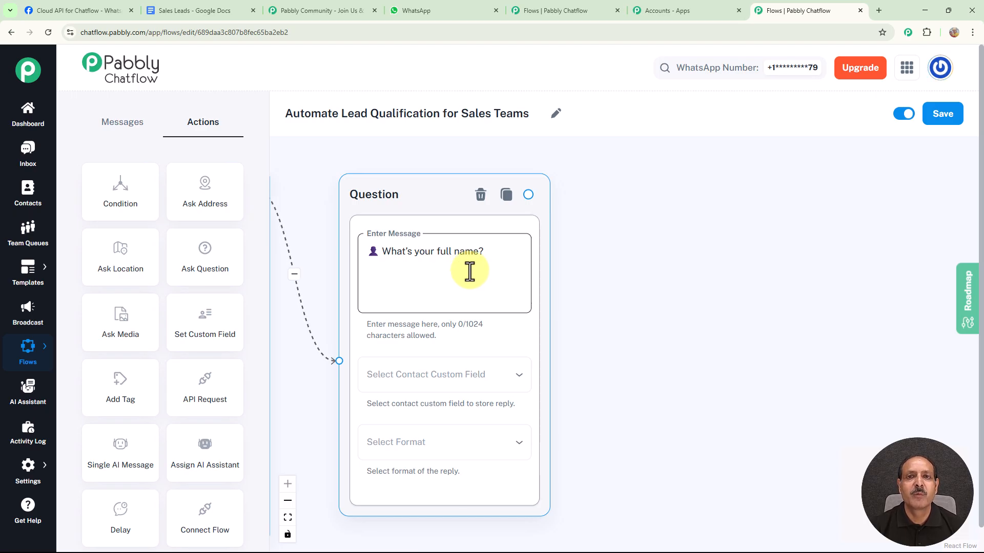
Store the full-name reply in the LeadName contact custom field and set its format to Text
click(475, 378)
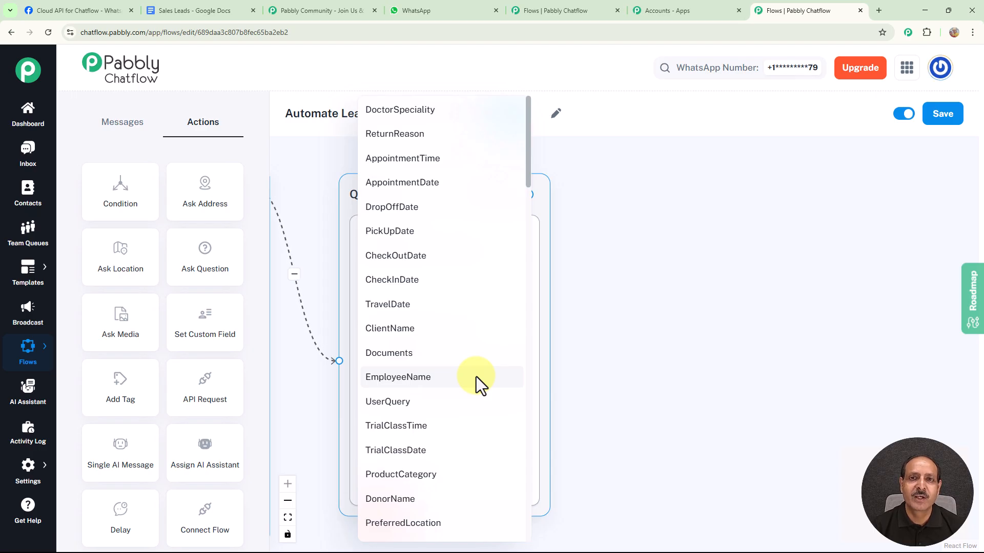
scroll(466, 436, down, 7)
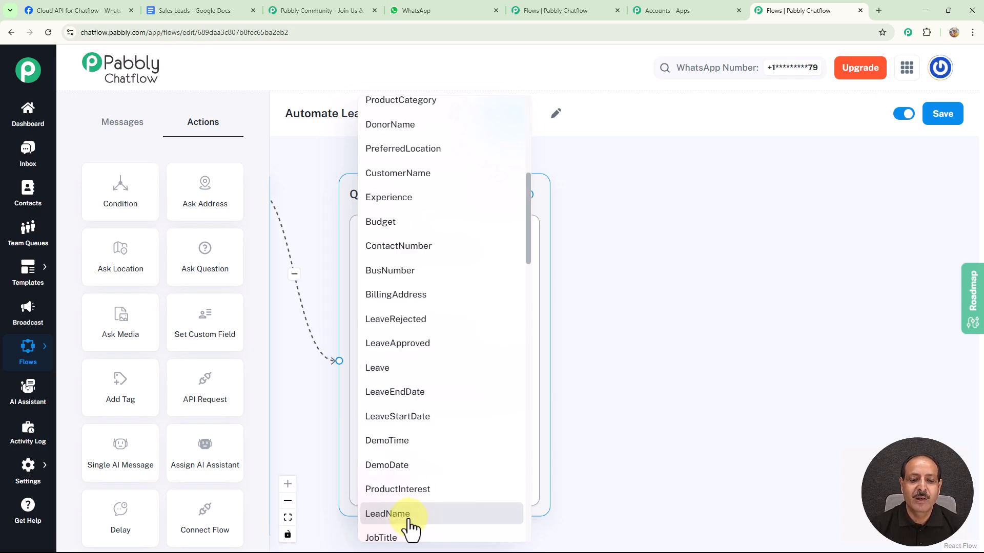
click(409, 519)
click(454, 443)
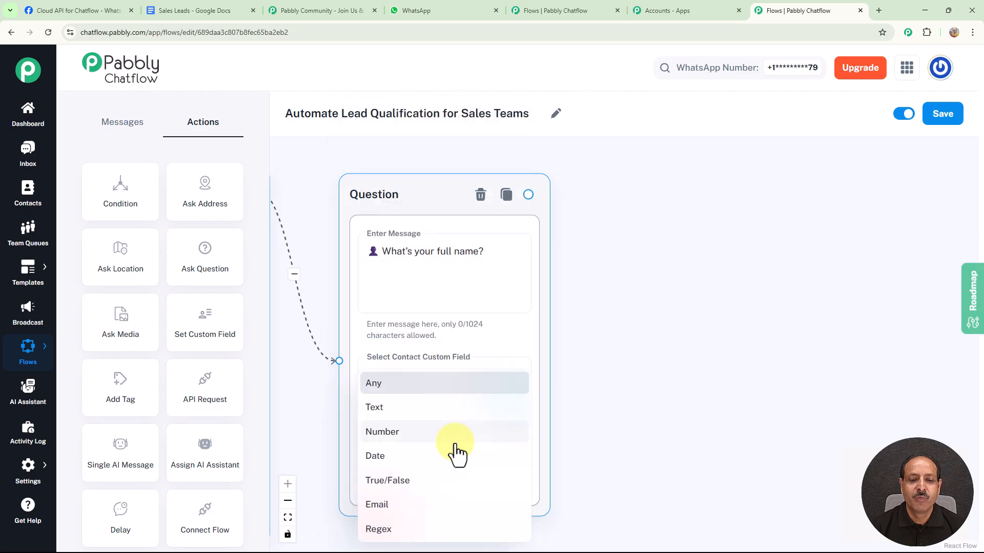
click(363, 408)
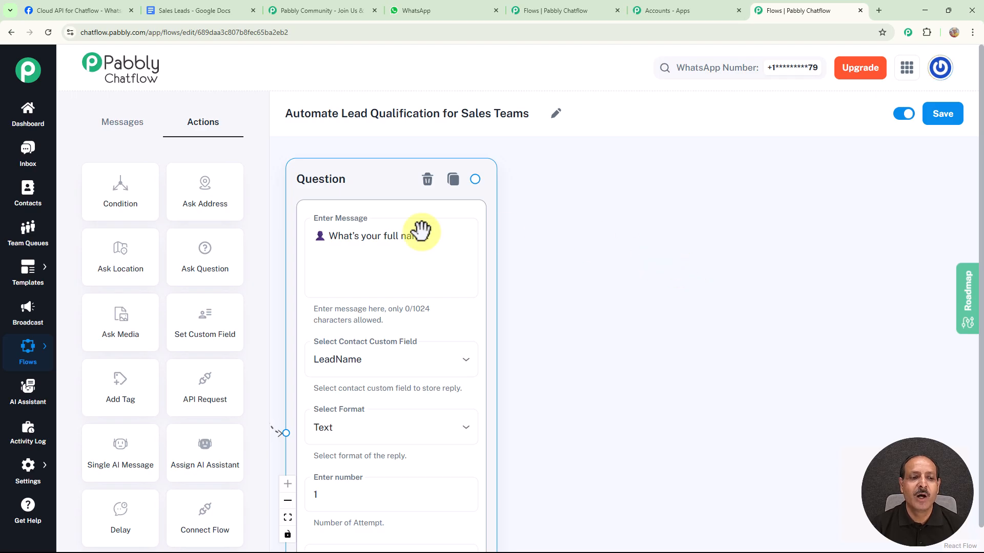
Add a Question node connected after the full-name question, with the message "💰 What's your estimated budget?"
drag(222, 263, 634, 176)
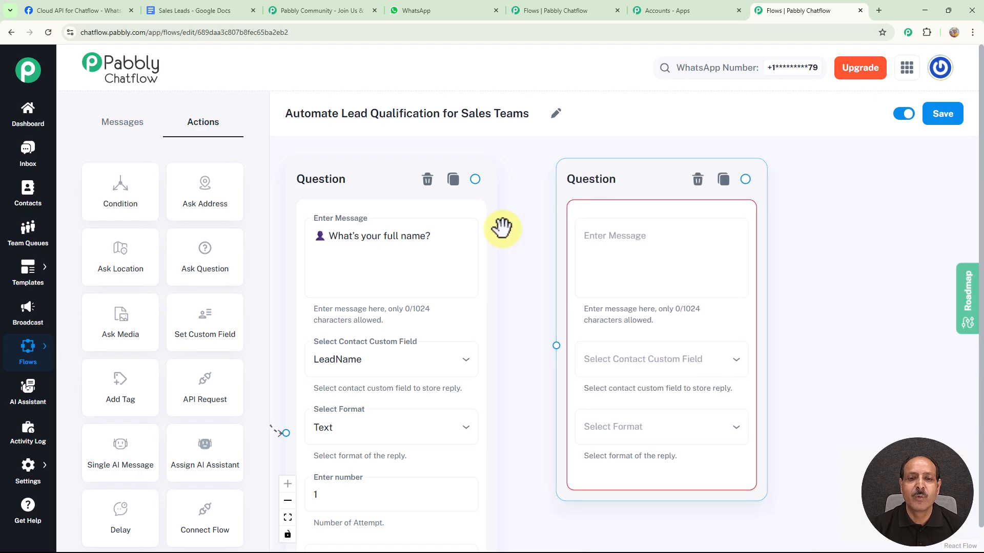
drag(477, 182, 555, 345)
drag(823, 306, 613, 310)
click(426, 255)
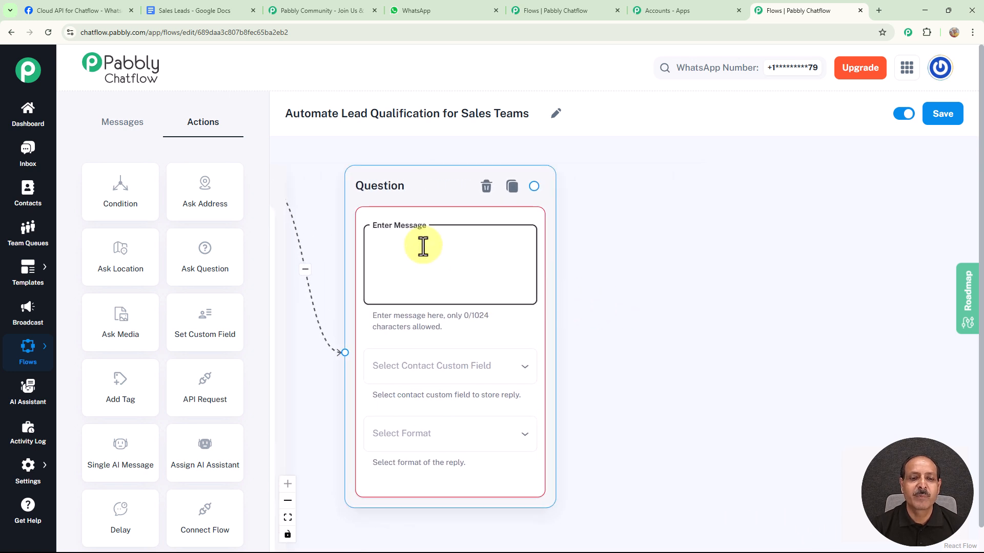
text(💰 What’s your estimated budget?)
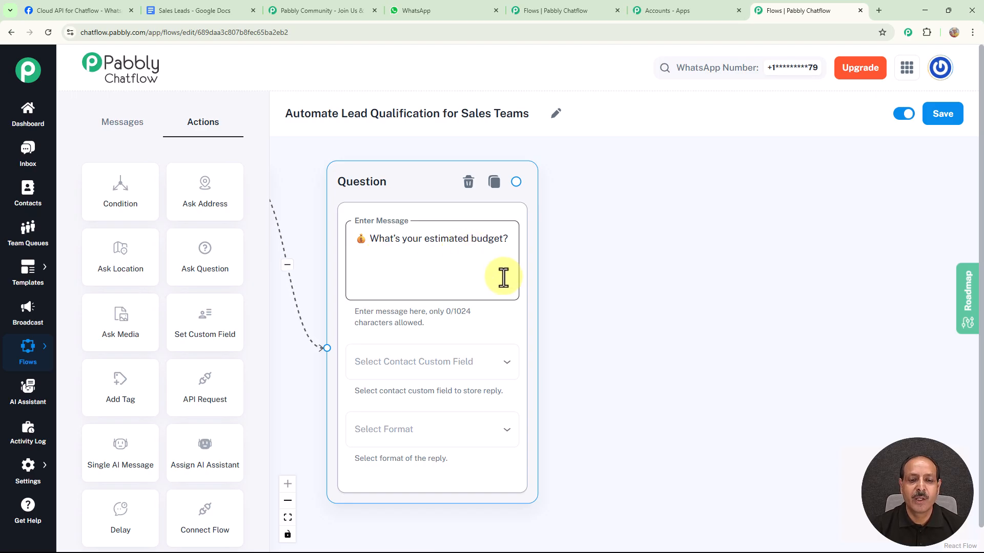
Store the estimated-budget reply in the Budget contact custom field with the format Any
click(468, 374)
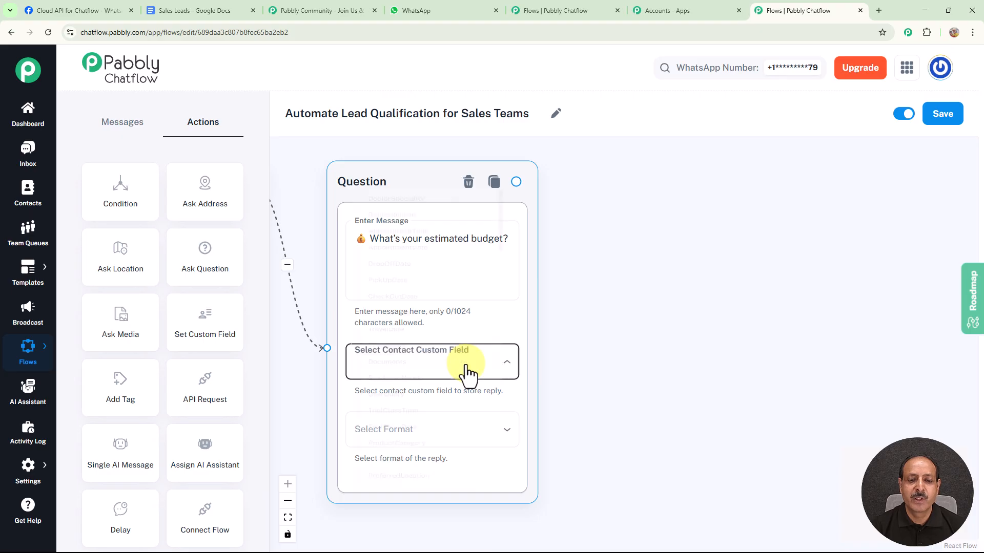
scroll(456, 367, down, 5)
click(367, 318)
click(455, 419)
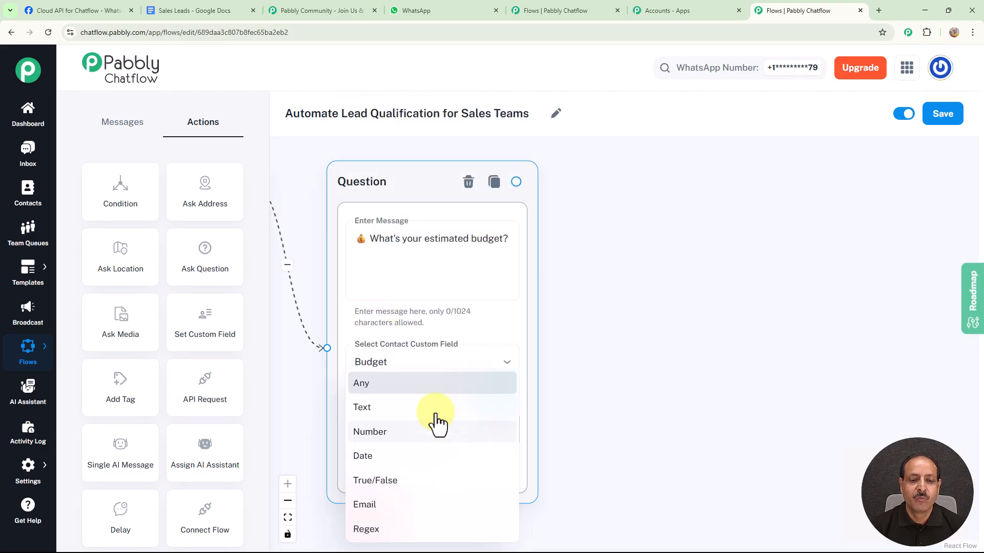
click(366, 387)
Add a Question node connected after the budget question, with the message "🛍️ What product or service are you interested in?"
drag(646, 281, 610, 269)
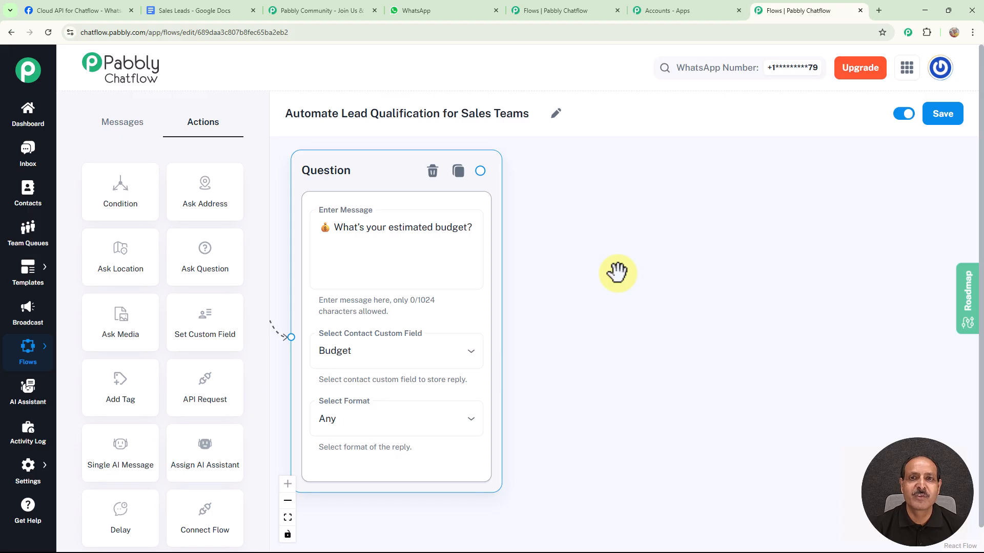
drag(218, 266, 608, 233)
drag(685, 246, 635, 165)
drag(480, 171, 562, 335)
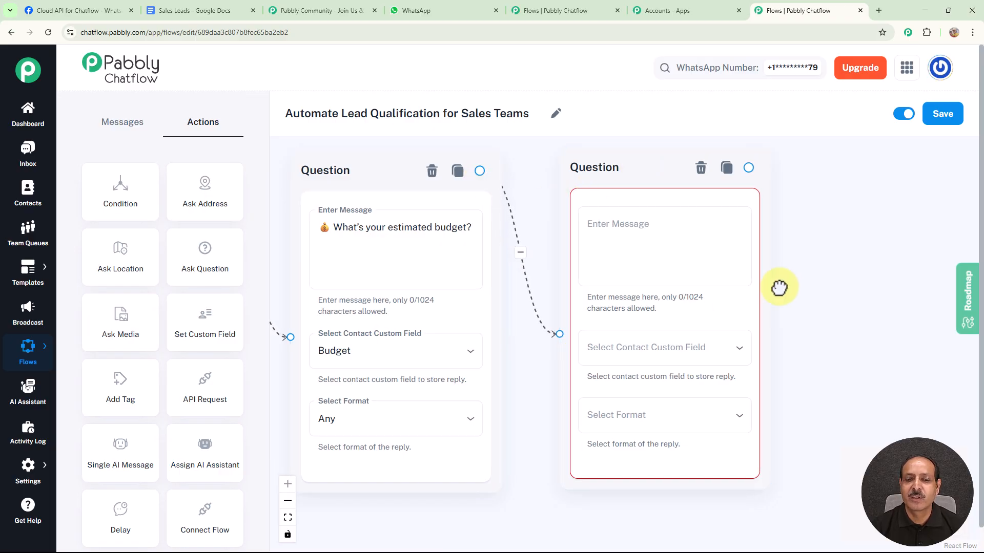
drag(786, 288, 577, 279)
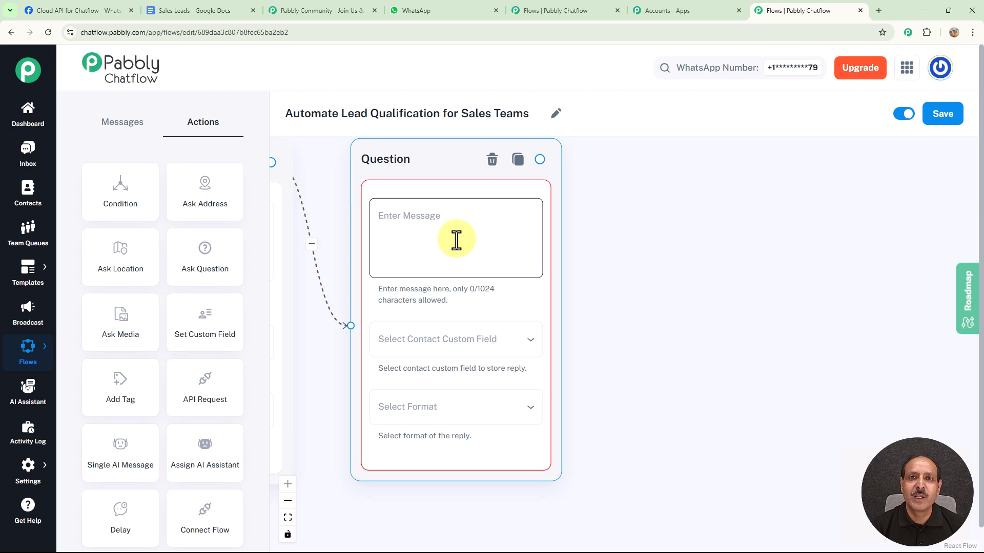
click(456, 239)
text(🛍️ What product or service are you interested in?)
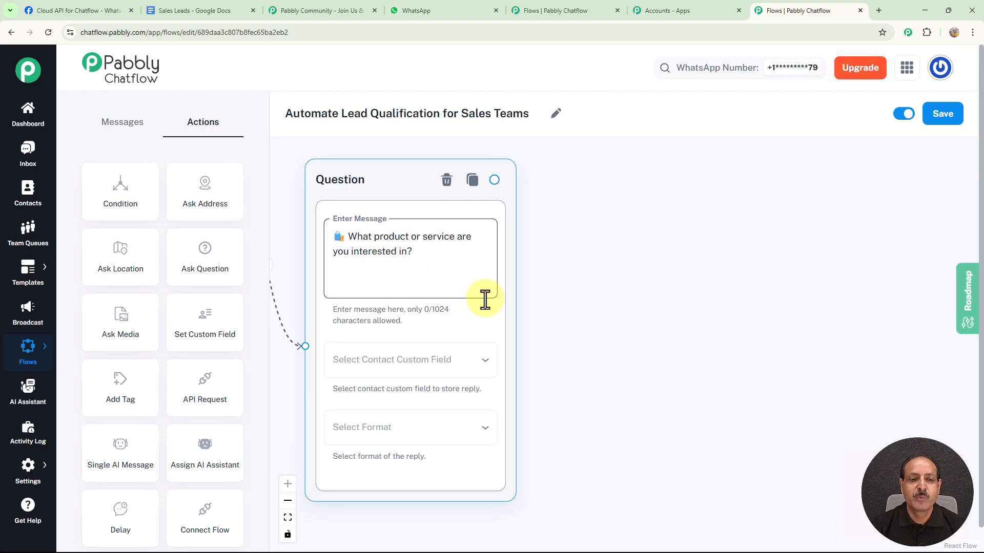
Store the product-or-service reply in the ProductInterest contact custom field with the format Any
click(457, 361)
scroll(456, 356, down, 5)
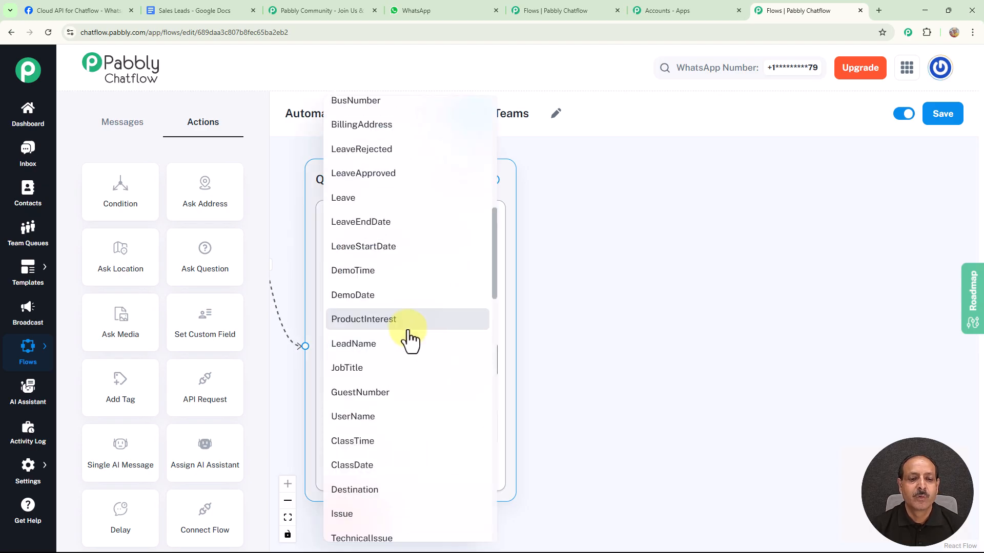
click(381, 321)
click(406, 428)
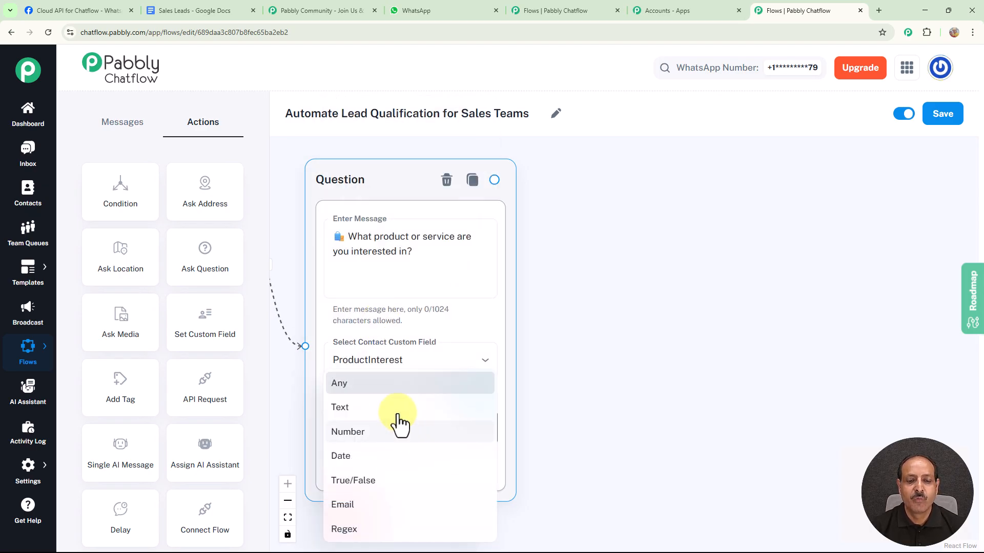
click(348, 385)
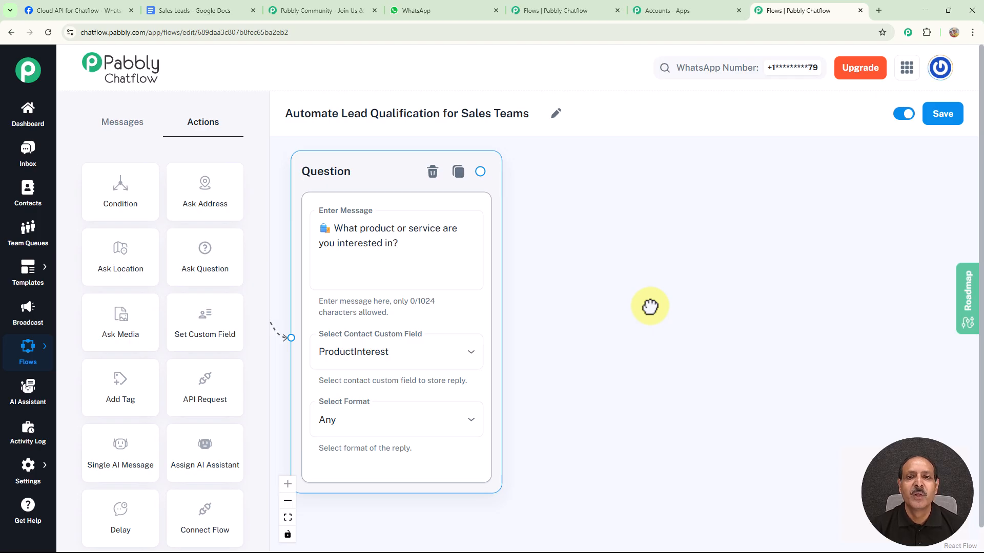
Connect a Text Button message after the product question reading "✅ Based on your responses, you are eligible for a demo. Would you like to schedule it now?"
drag(481, 171, 630, 189)
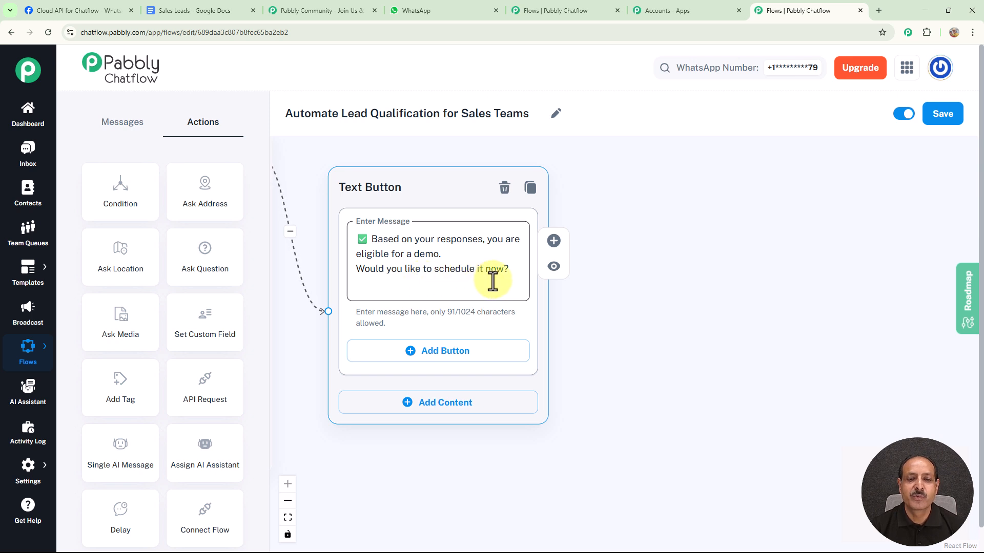
Add two buttons to the demo eligibility message, labelled "Schedule Demo 🗓️" and "More Information ℹ️"
click(433, 357)
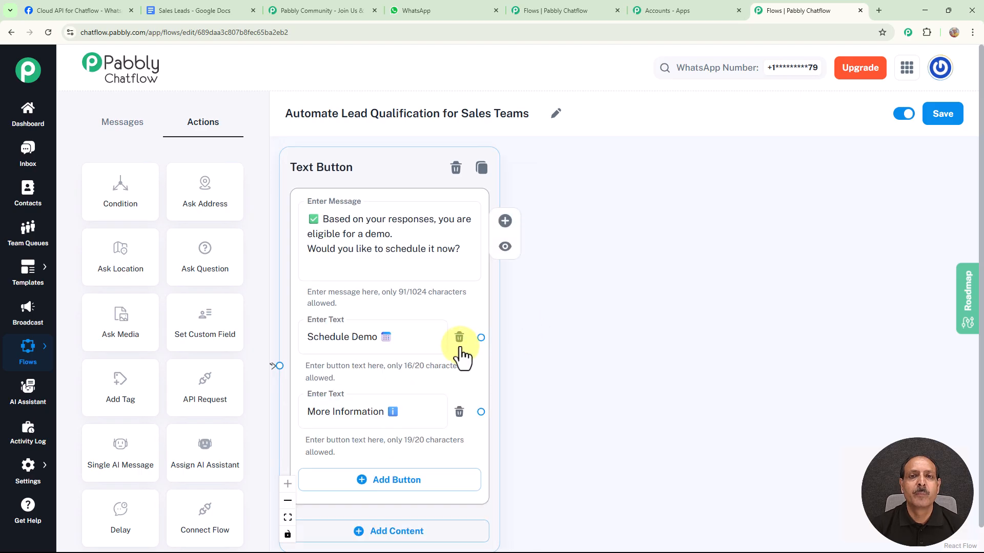
click(419, 330)
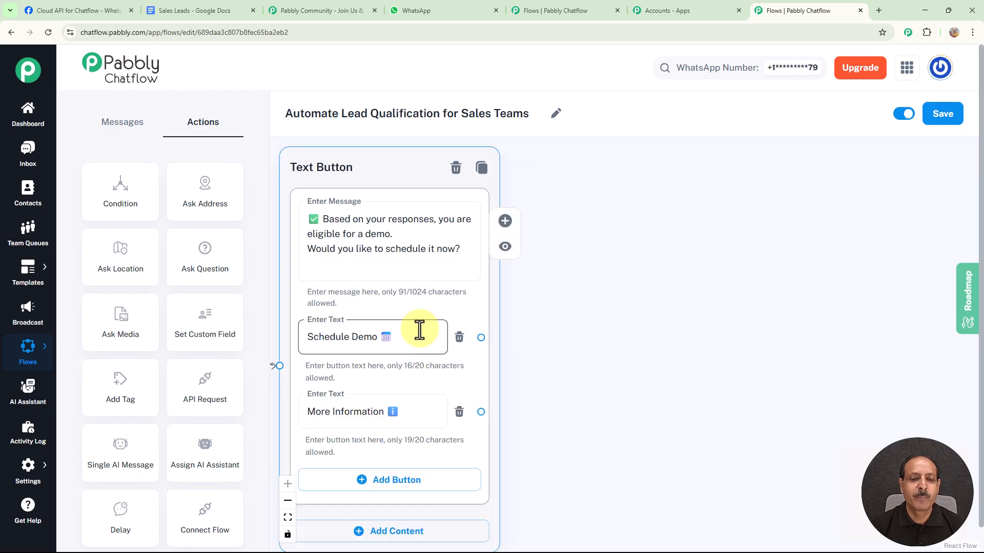
click(402, 415)
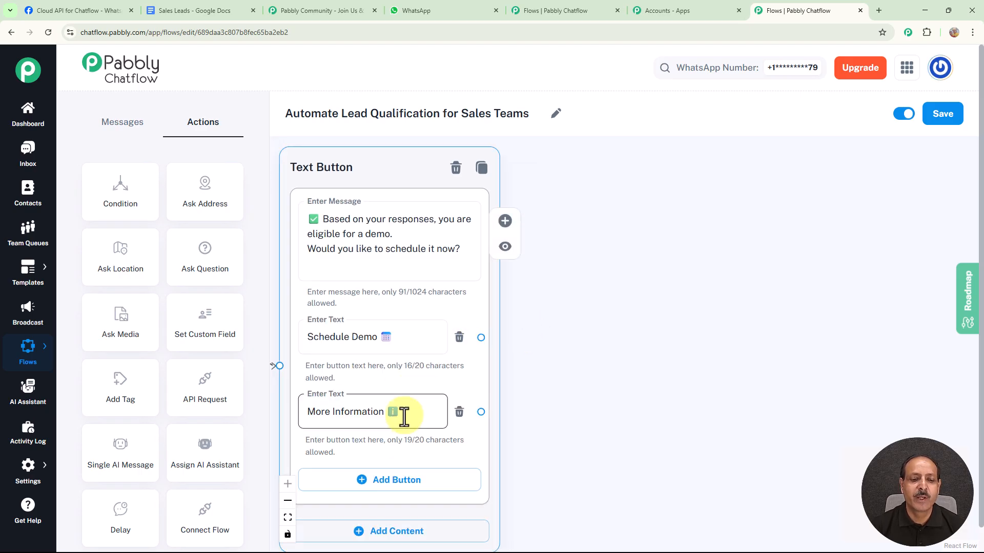
click(395, 343)
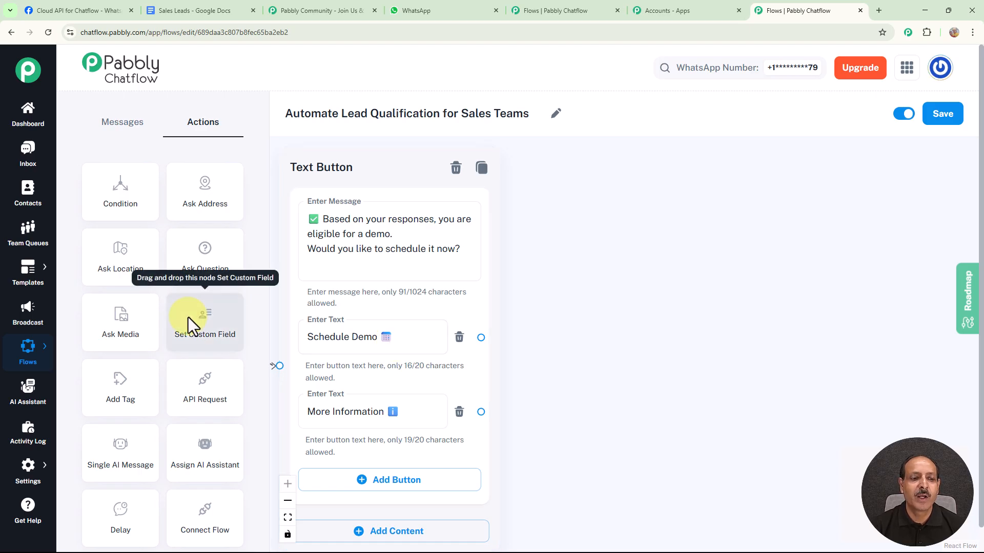
Add a Question node connected to the Schedule Demo button, with the message "🗓️ When would you like to schedule the demo? (DD/MM/YYYY)"
drag(210, 255, 227, 256)
drag(581, 244, 640, 210)
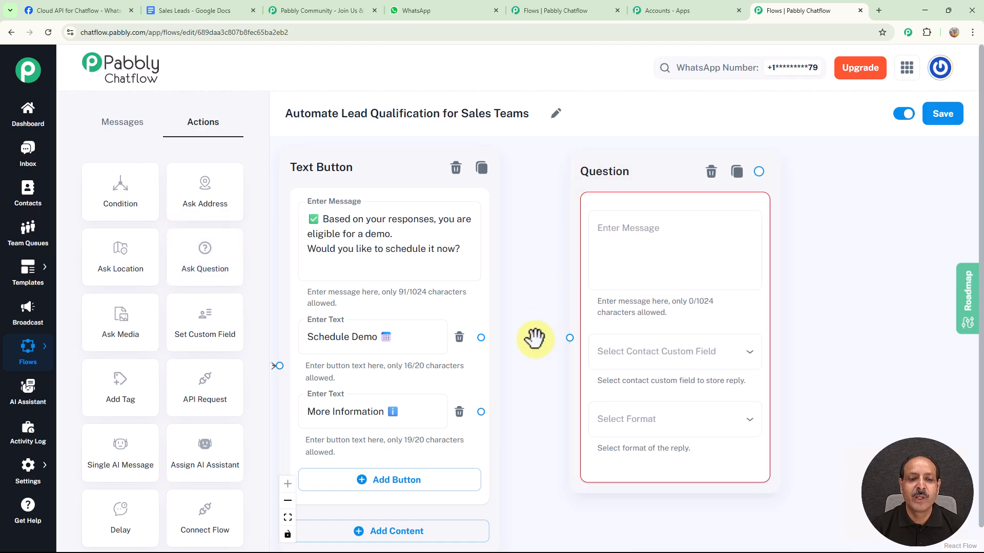
drag(481, 338, 569, 337)
drag(874, 280, 730, 277)
click(509, 248)
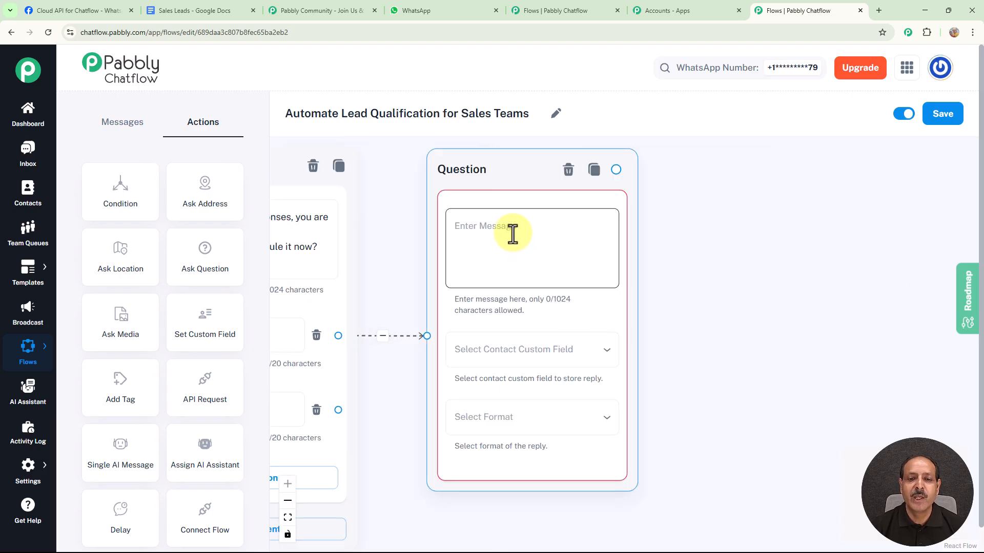
text(🗓 When would you like to schedule the demo? (DD/MM/YYYY))
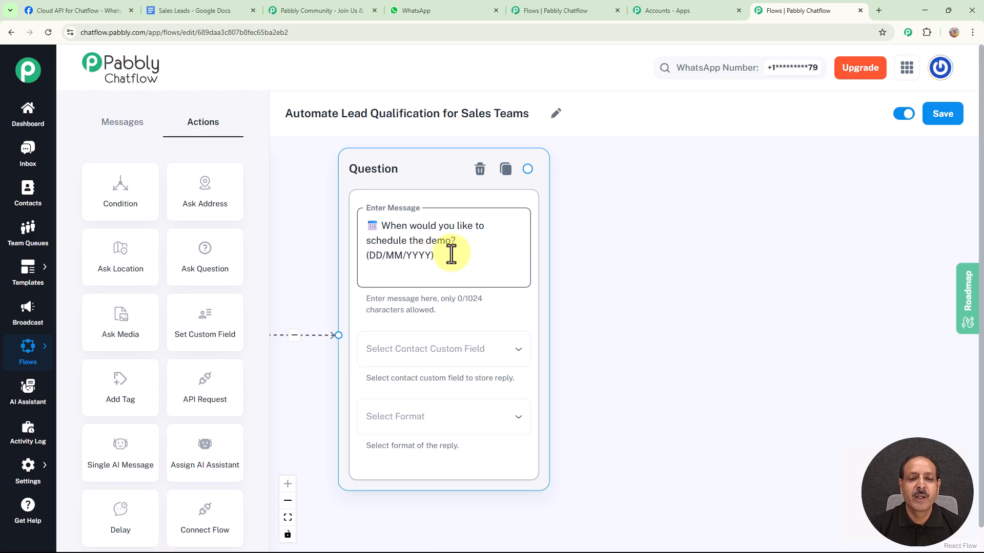
Store the demo date reply in the DemoDate contact custom field and set its format to Date
click(484, 358)
scroll(482, 357, down, 8)
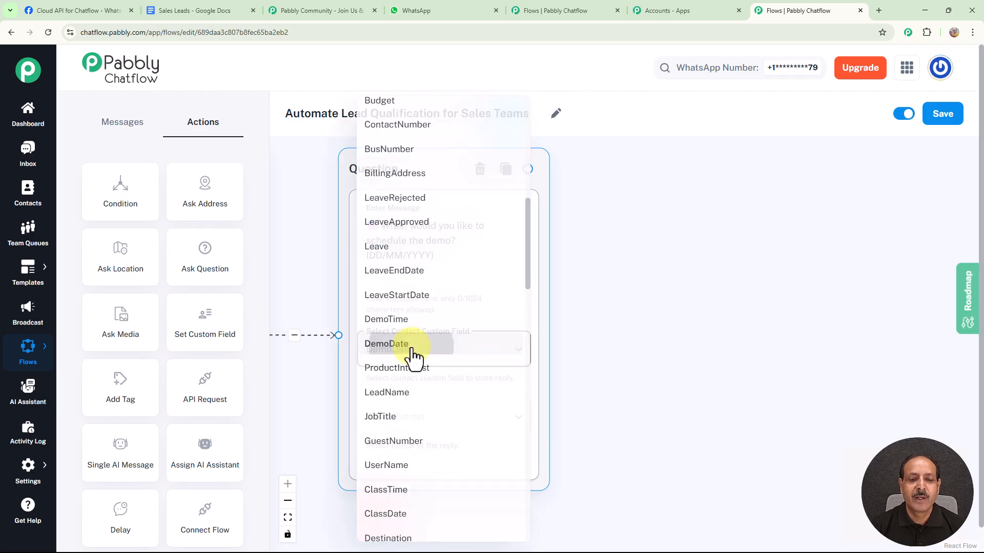
click(409, 347)
click(445, 418)
click(478, 458)
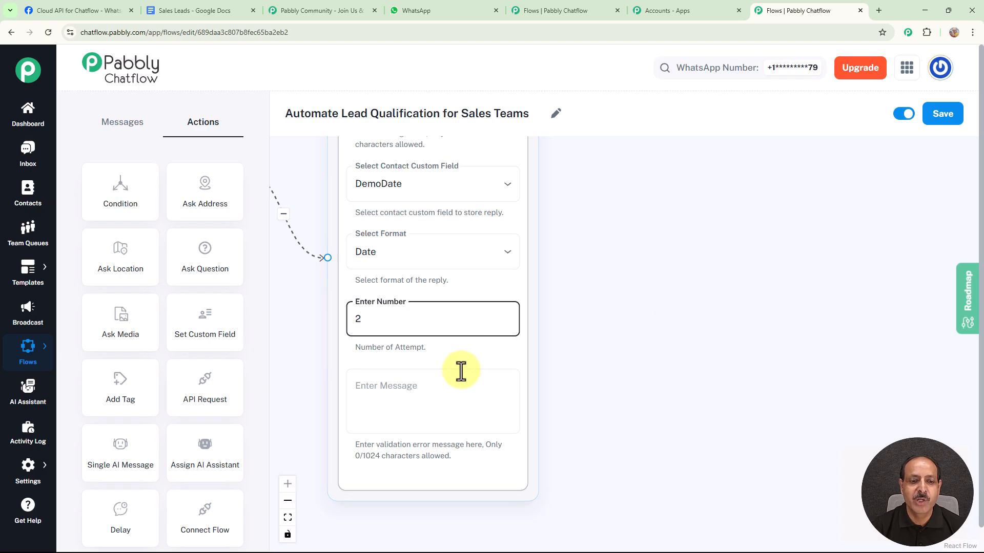
Allow 2 attempts for the demo date question and set its validation error message to "Please try again."
click(425, 397)
text(Please try again.)
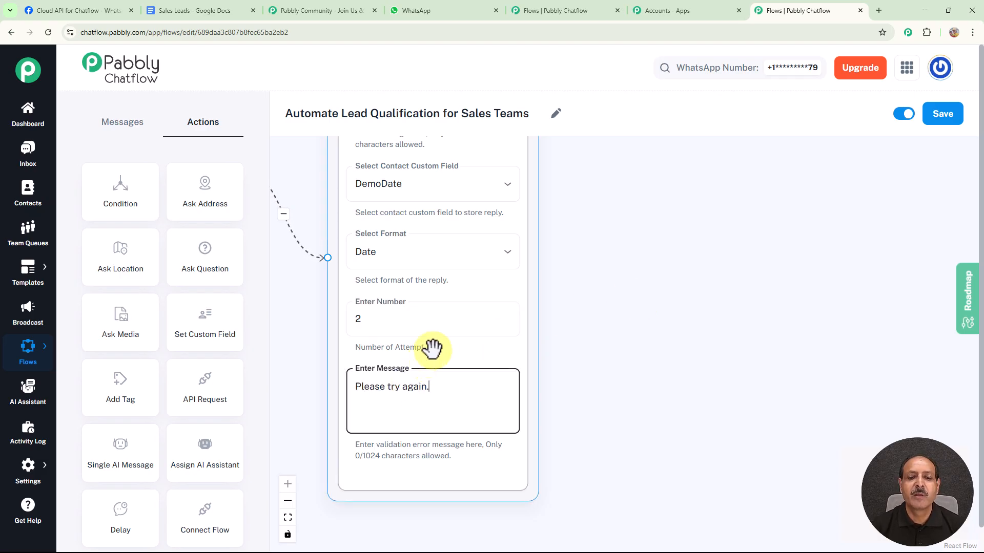
click(576, 350)
Add a Question node connected after the demo date question, with the message "🕒 Please share your preferred time for the demo."
scroll(593, 310, down, 2)
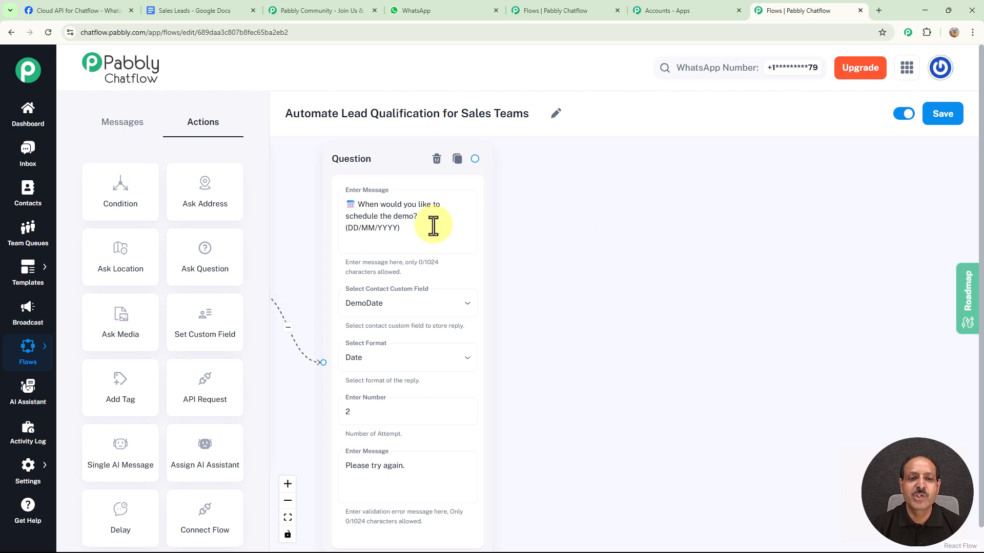
drag(197, 269, 612, 242)
drag(679, 248, 619, 175)
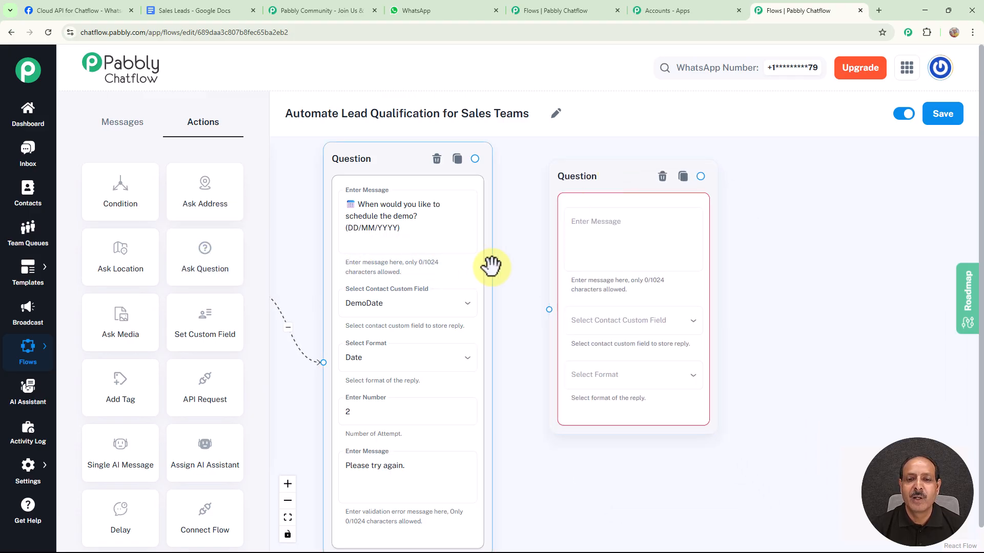
drag(473, 159, 548, 309)
drag(716, 285, 703, 291)
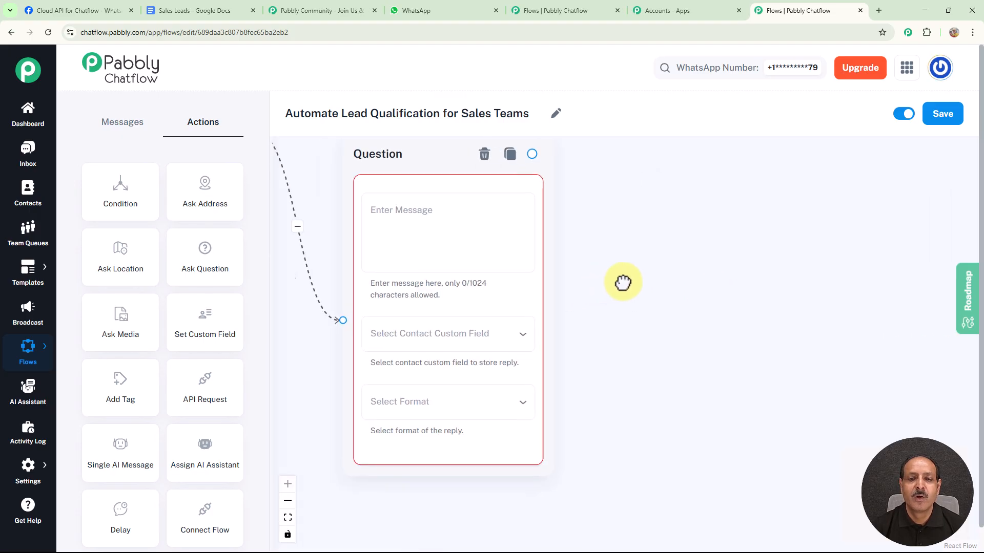
click(466, 204)
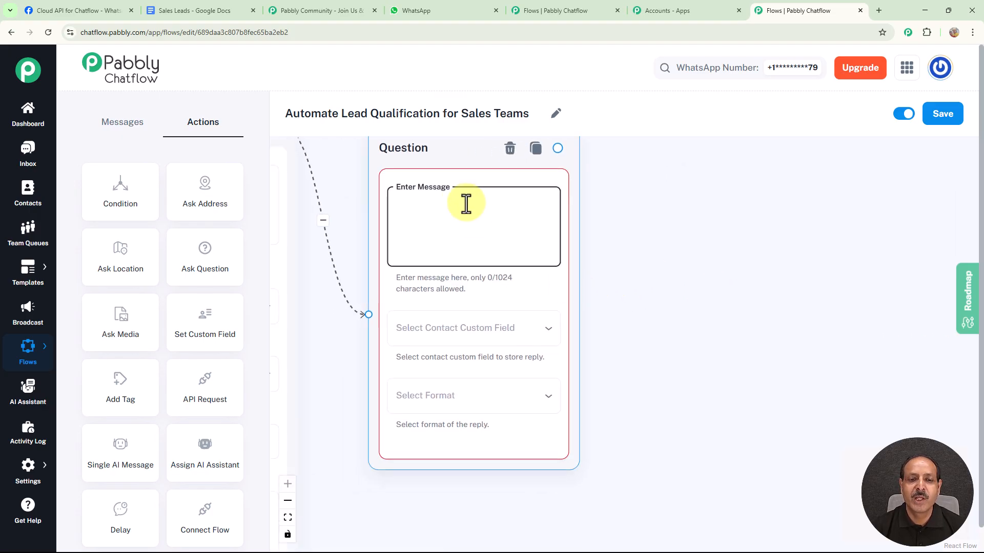
text(🕒 Please share your preferred time for the demo.)
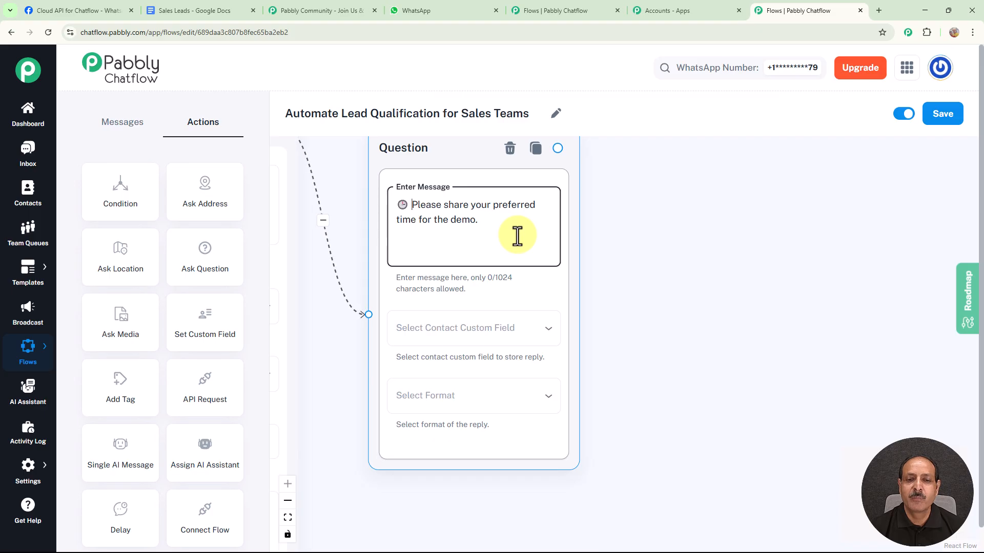
Store the demo time reply in the DemoTime contact custom field and set its format to Any
click(495, 338)
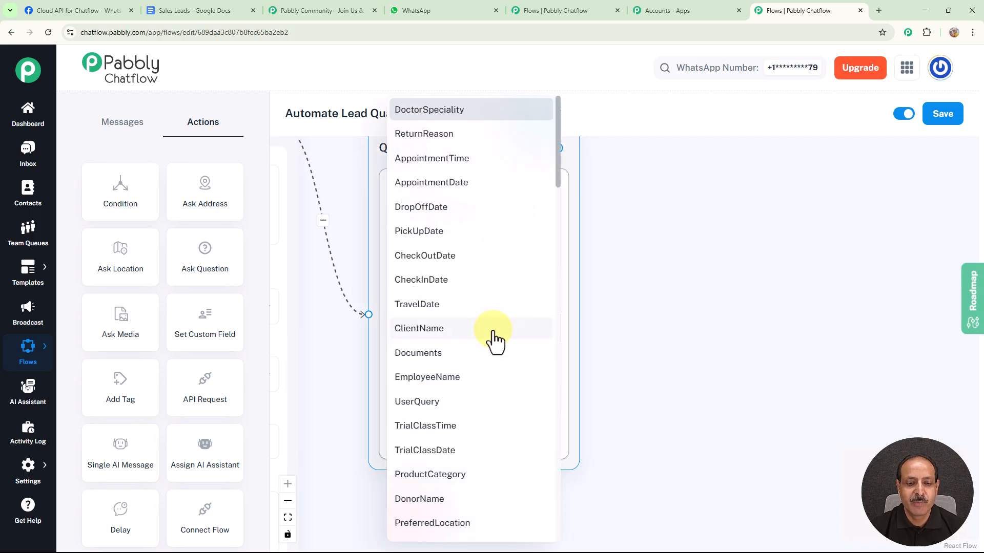
scroll(494, 338, down, 5)
click(428, 323)
click(450, 402)
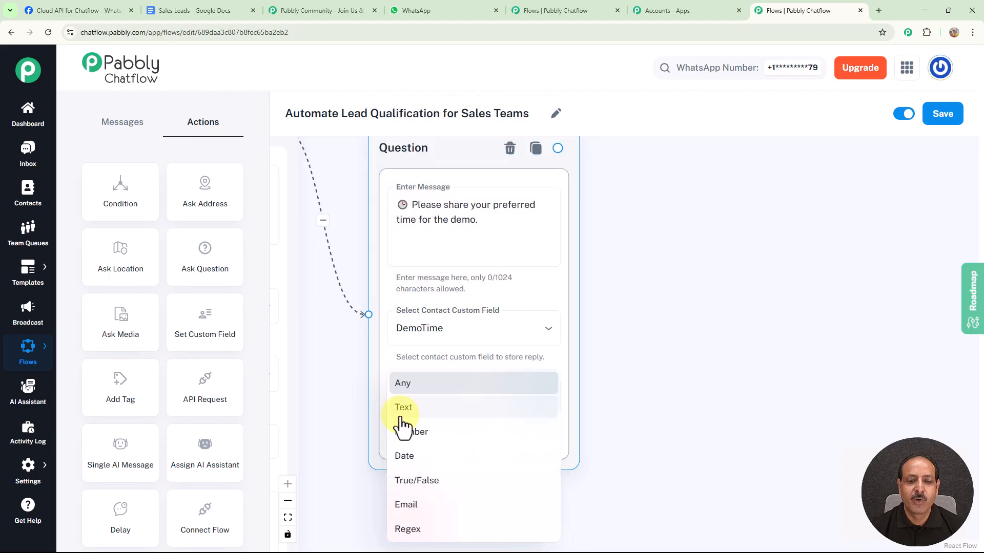
click(406, 385)
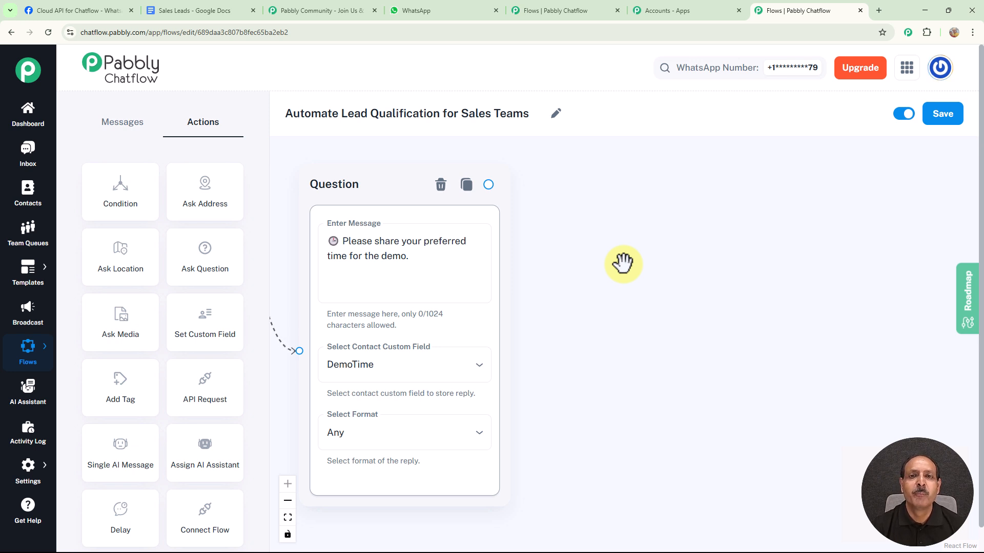
Add an Add Tag node connected after the demo time question, with the tag Lead Qualified
drag(124, 401, 628, 233)
drag(707, 262, 653, 200)
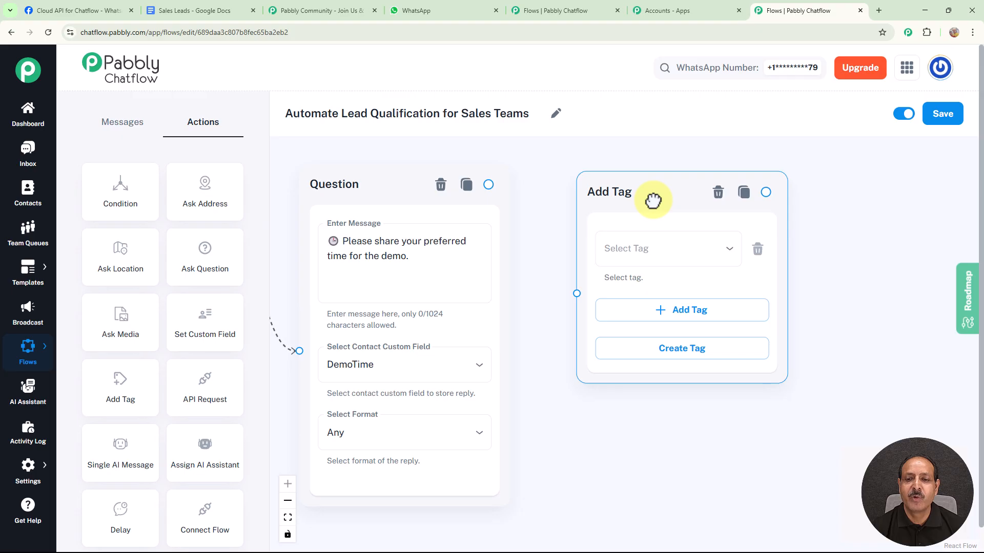
drag(488, 184, 576, 294)
click(729, 249)
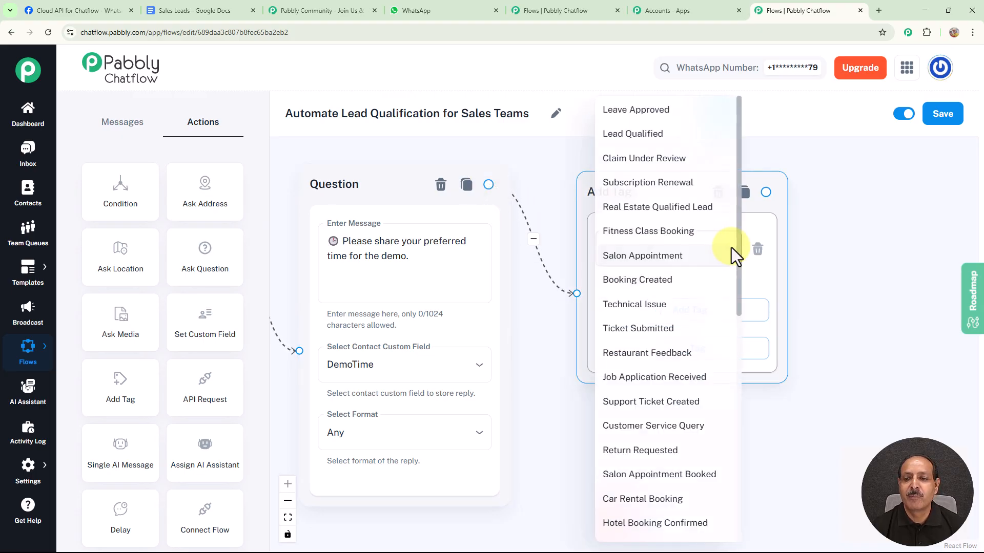
click(647, 138)
drag(816, 259, 673, 262)
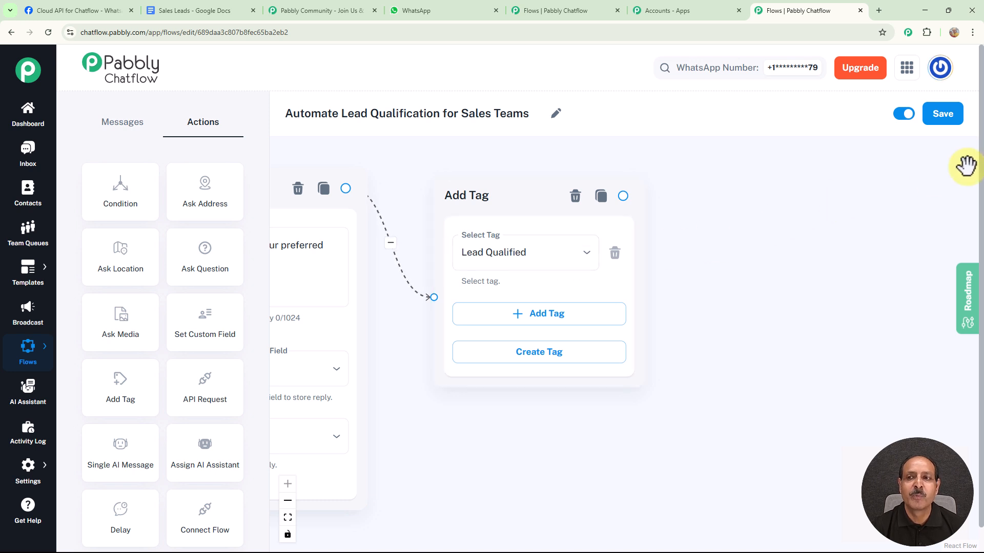
Save the flow, and switch its status to inactive and back to active
click(947, 123)
click(958, 77)
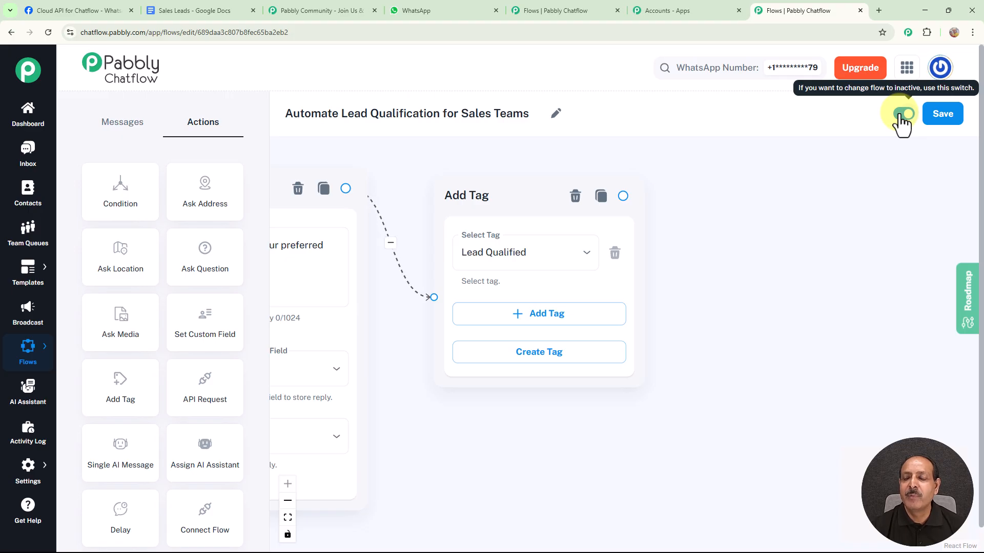
click(901, 114)
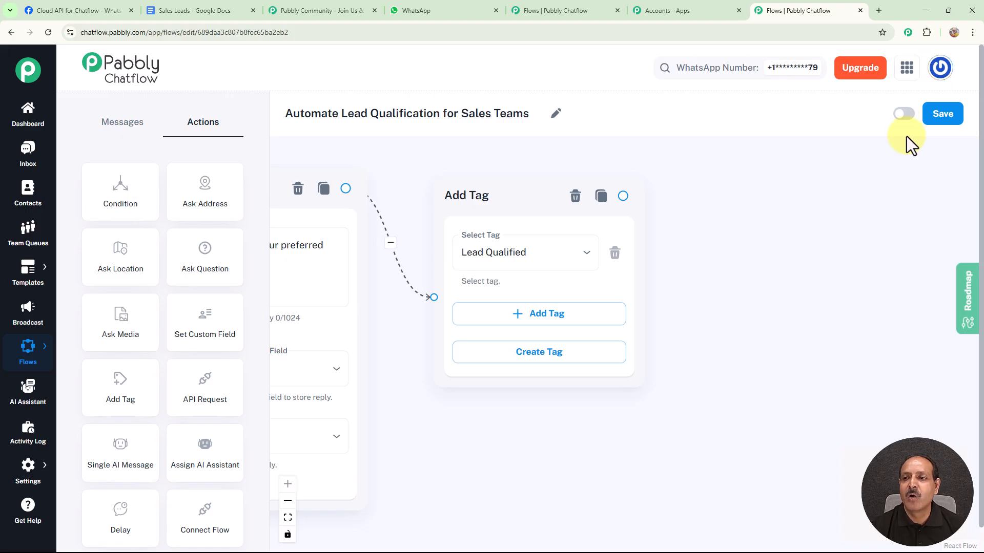
click(907, 115)
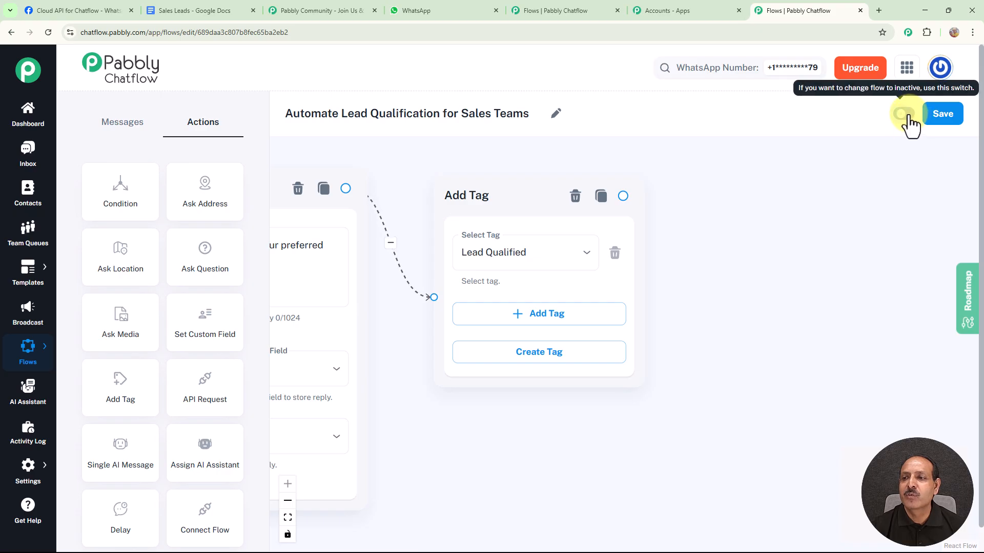
Open the first contact's chat in the inbox and examine its general details, including the chat owner and tags
click(26, 154)
click(164, 246)
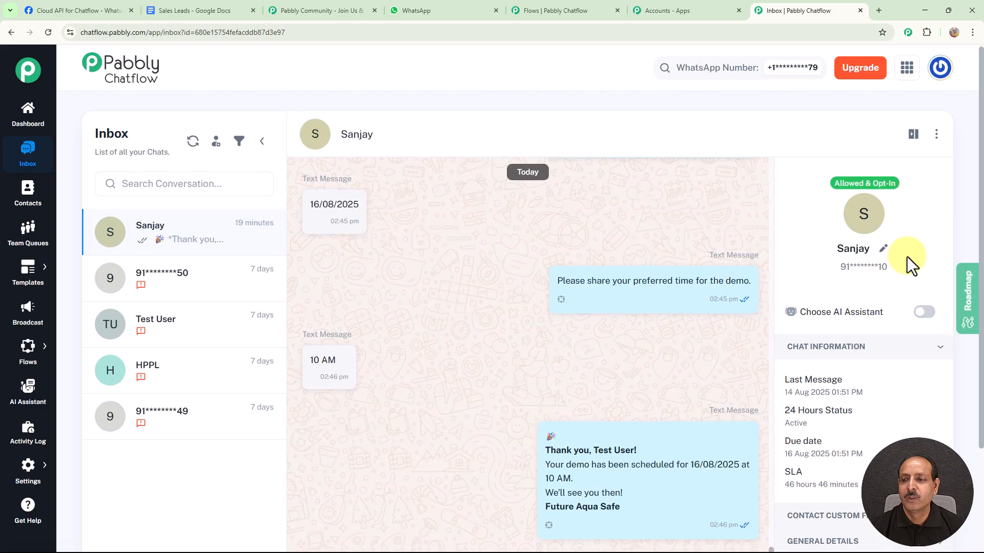
scroll(905, 256, down, 2)
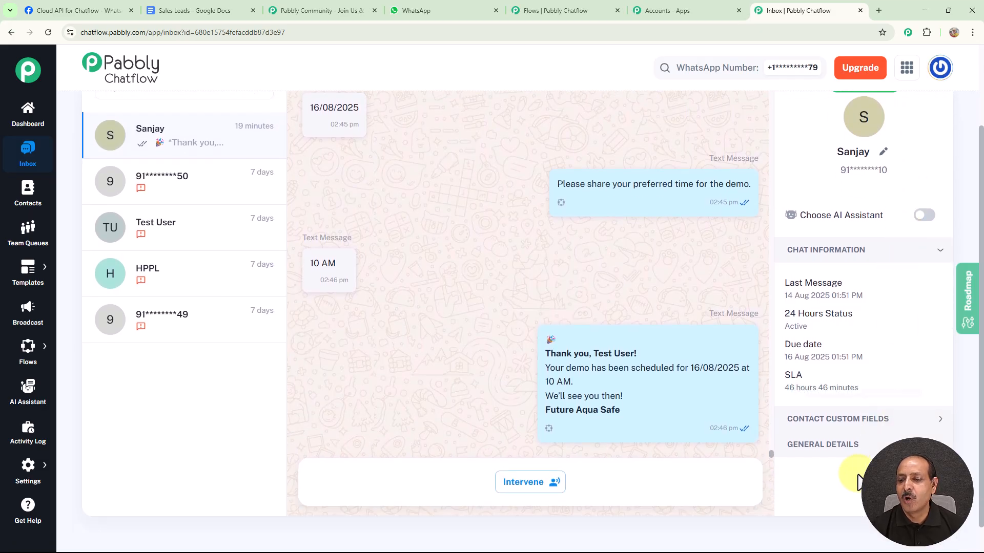
click(851, 451)
scroll(899, 432, down, 4)
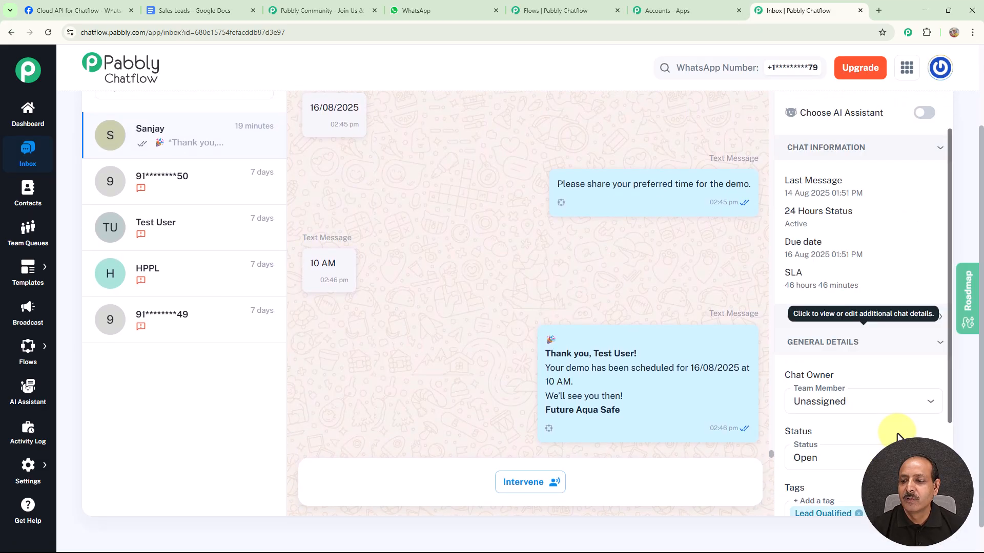
scroll(899, 432, up, 1)
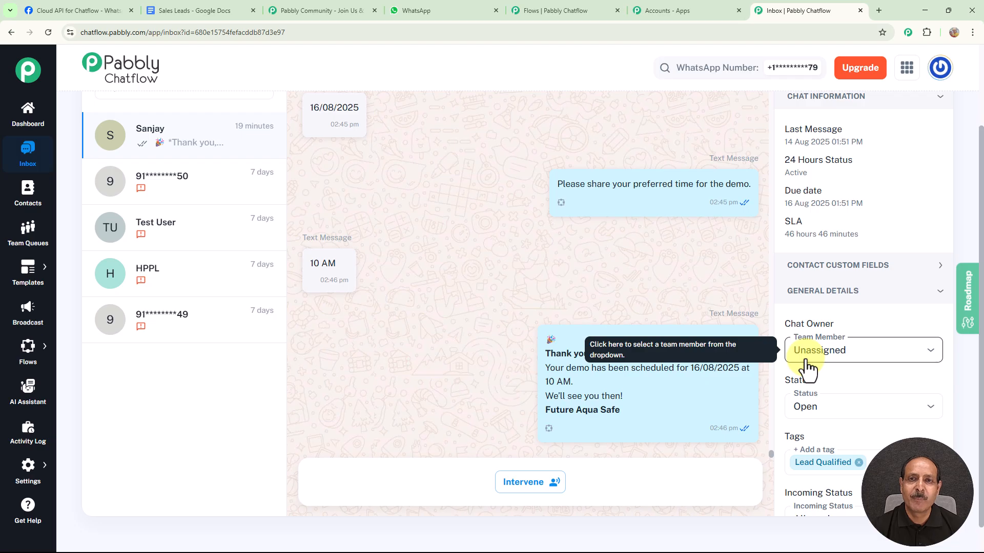
Add a Text Button node connected after the Add Tag node, with a demo confirmation message using $LeadName, $DemoDate and $DemoTime, signed "*Future Aqua Safe*"
mouse_move(38, 350)
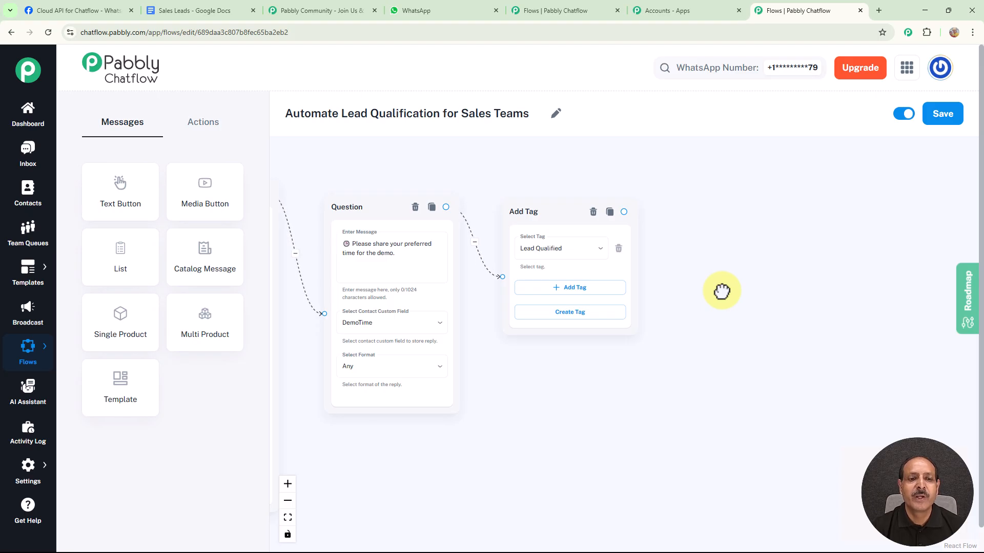
drag(718, 287, 674, 259)
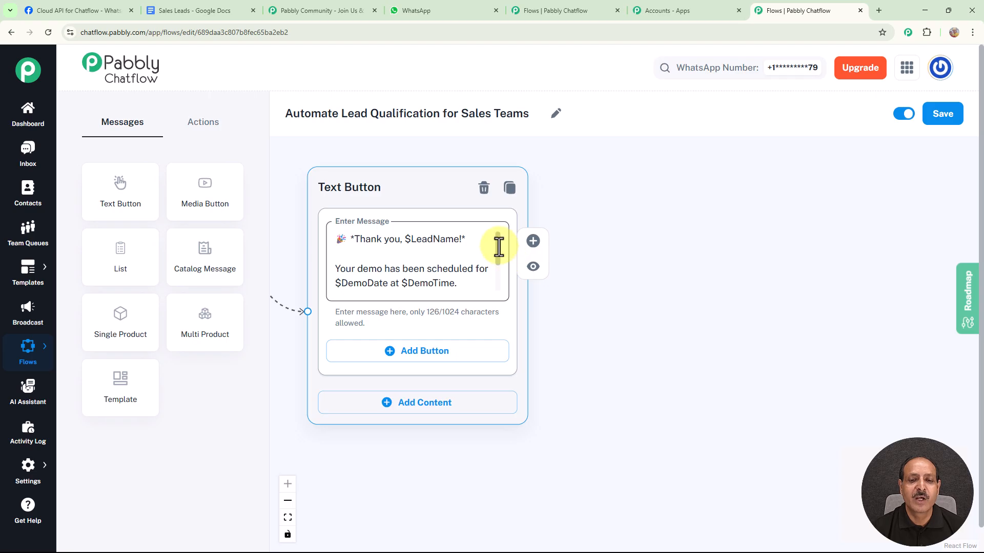
drag(498, 246, 498, 257)
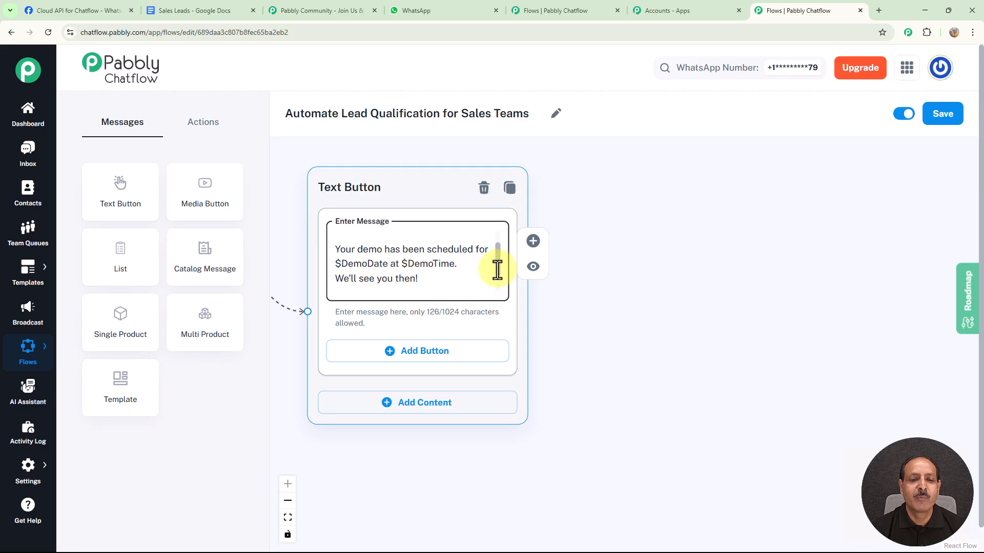
scroll(498, 266, down, 2)
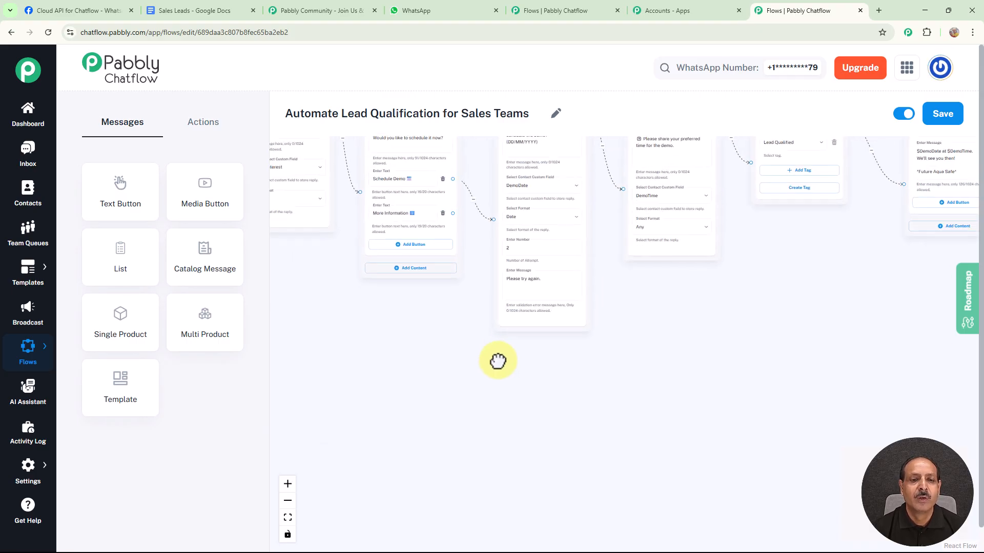
drag(497, 362, 498, 367)
drag(410, 361, 525, 336)
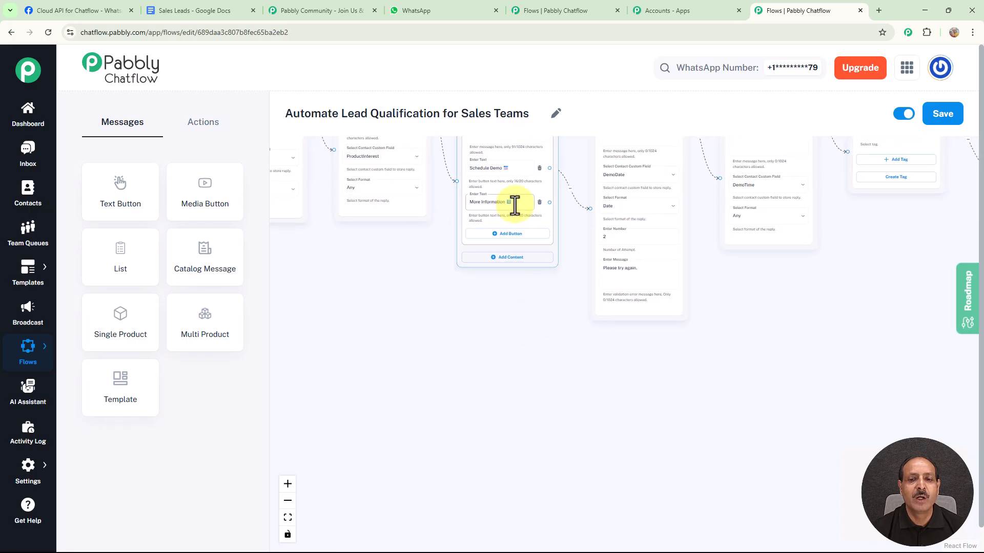
scroll(491, 292, up, 3)
drag(469, 318, 378, 353)
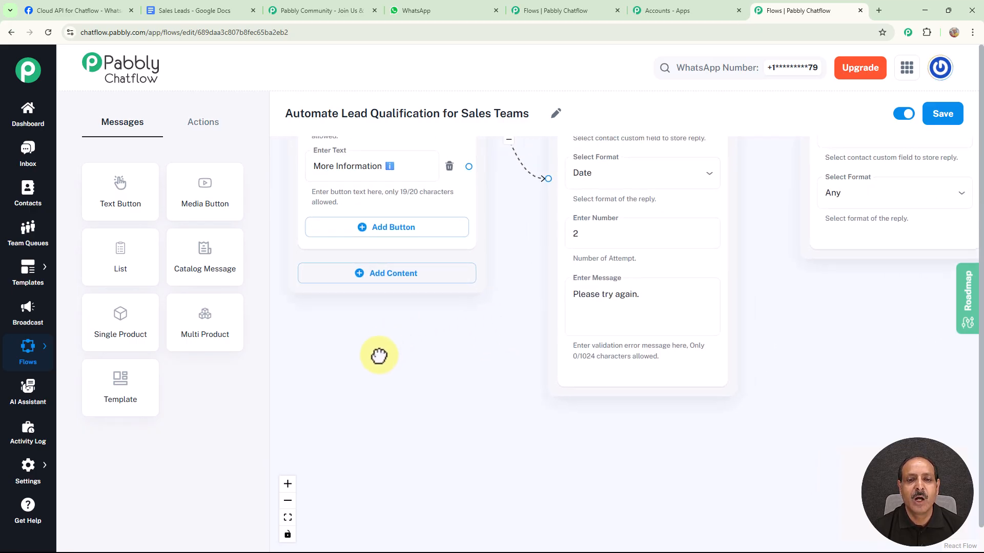
drag(480, 324, 450, 361)
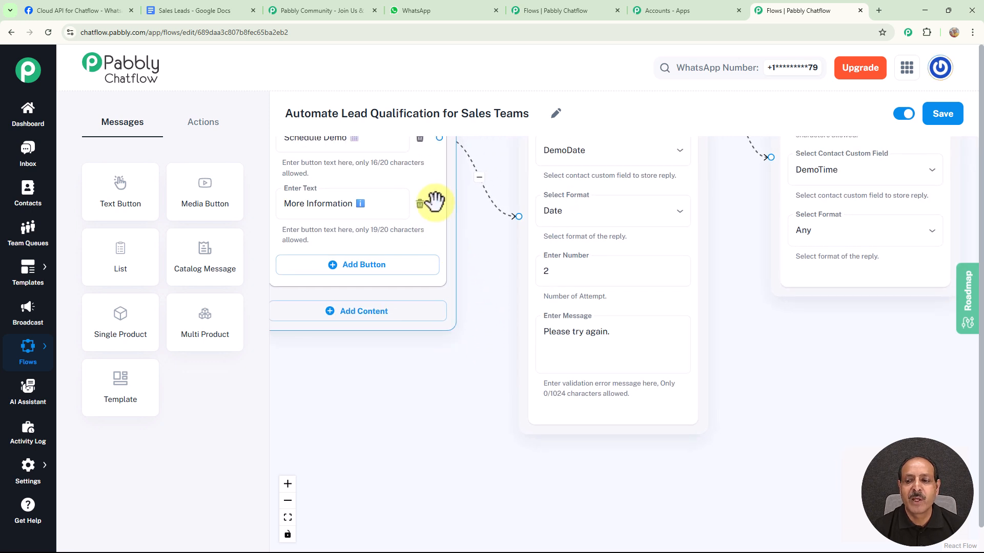
drag(439, 204, 776, 326)
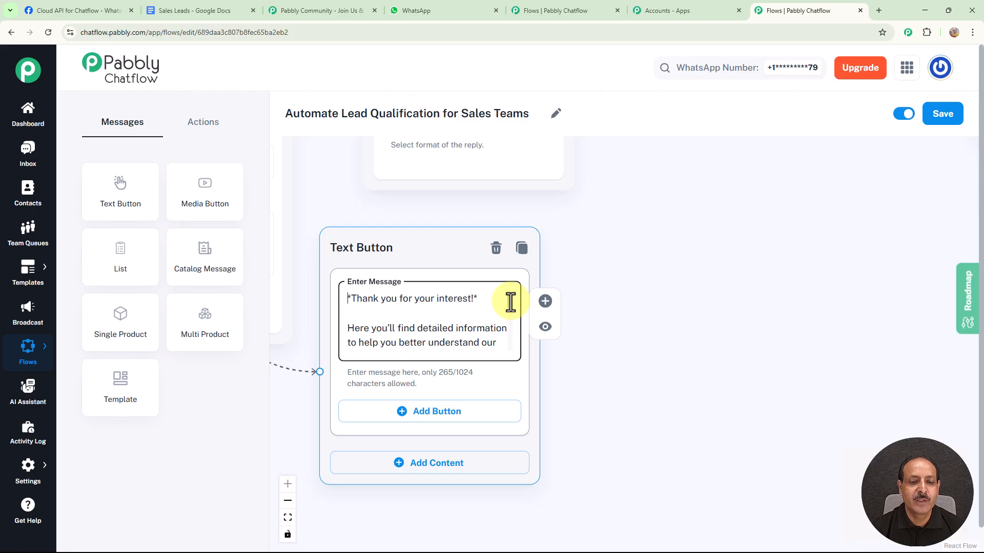
scroll(511, 304, down, 1)
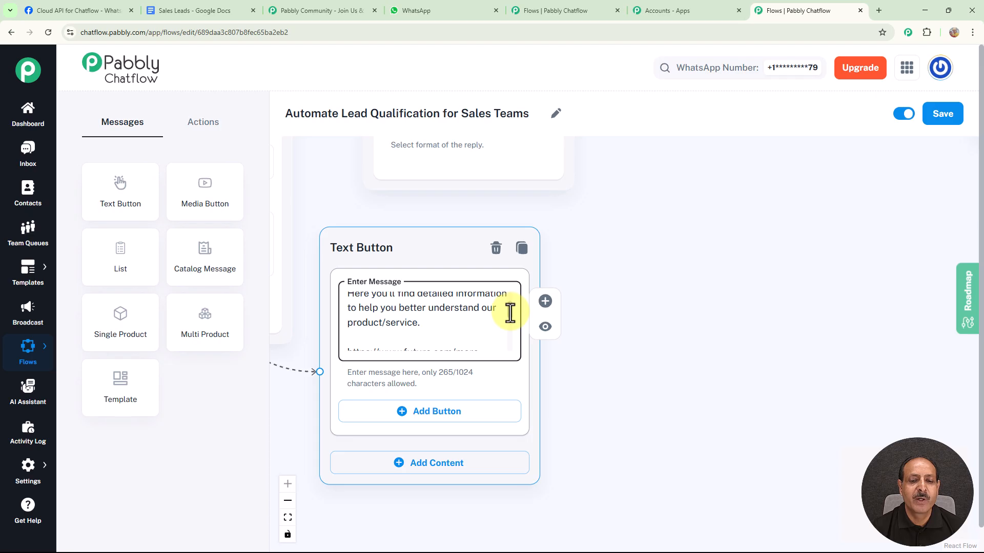
scroll(509, 311, down, 3)
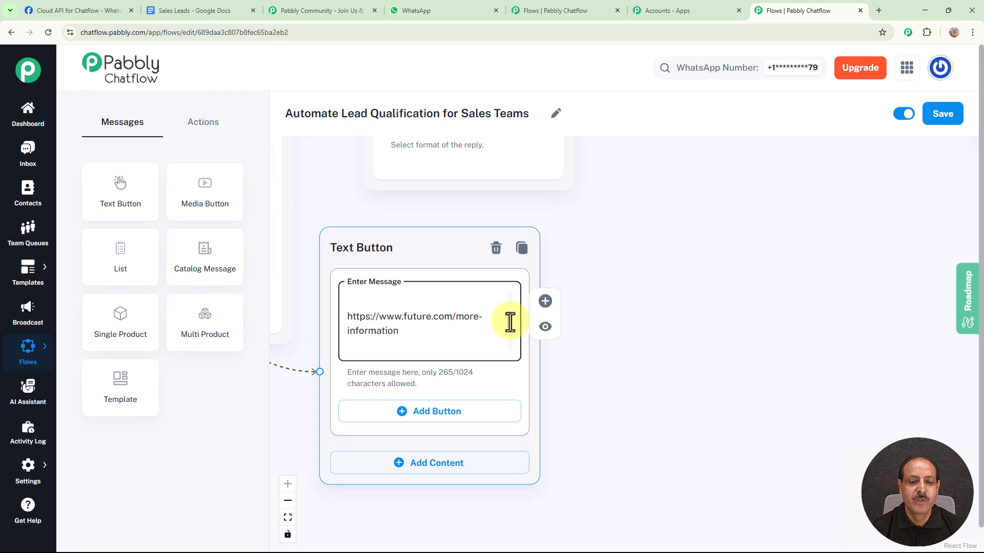
scroll(510, 323, down, 2)
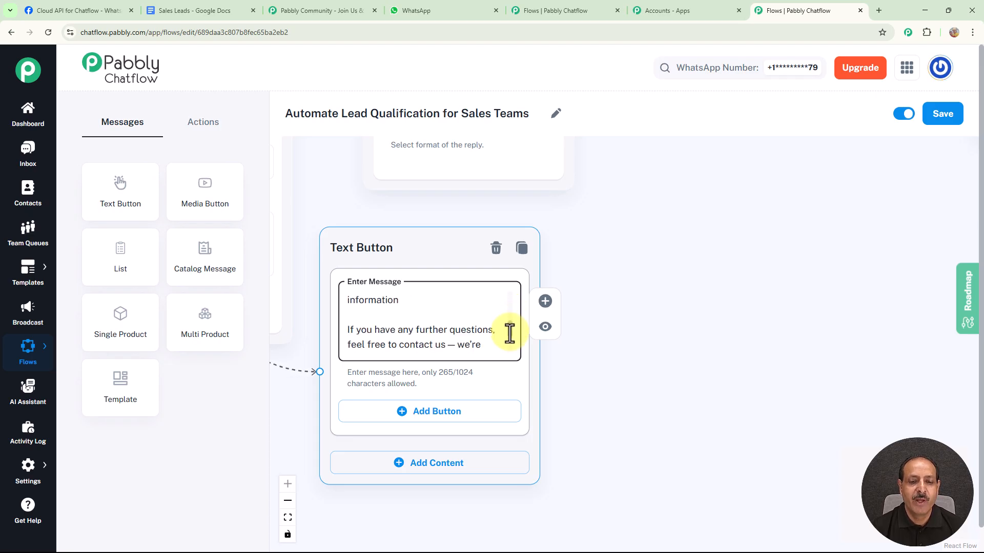
scroll(510, 330, down, 1)
scroll(510, 334, down, 1)
scroll(509, 336, down, 2)
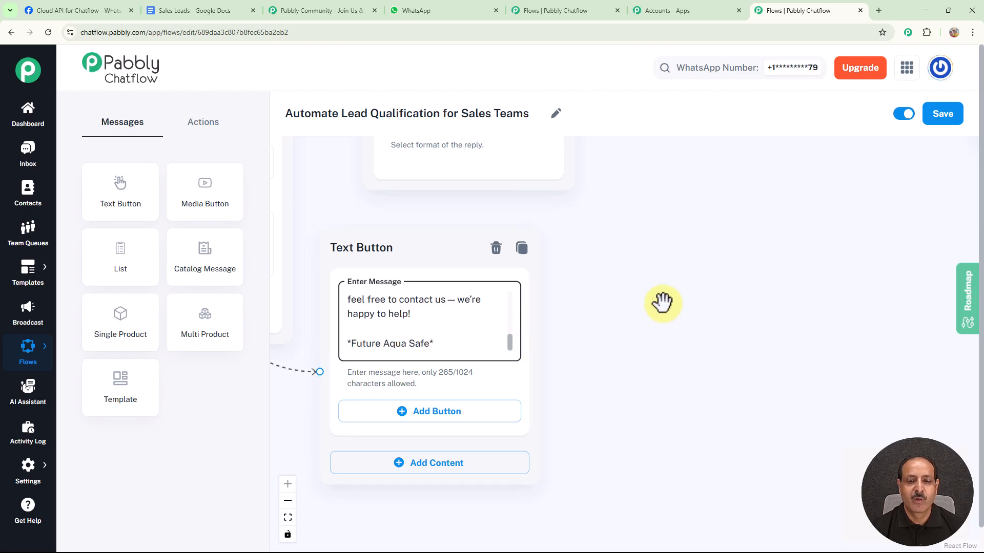
scroll(743, 303, down, 8)
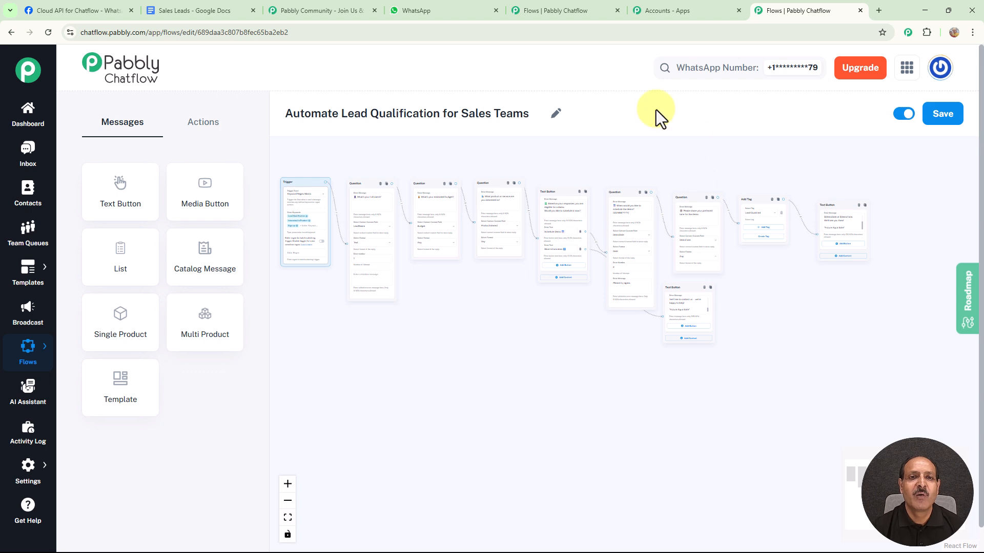
Switch to WhatsApp, clear the Future Aqua Safe chat and send "Interested in Product" to trigger the flow
click(444, 11)
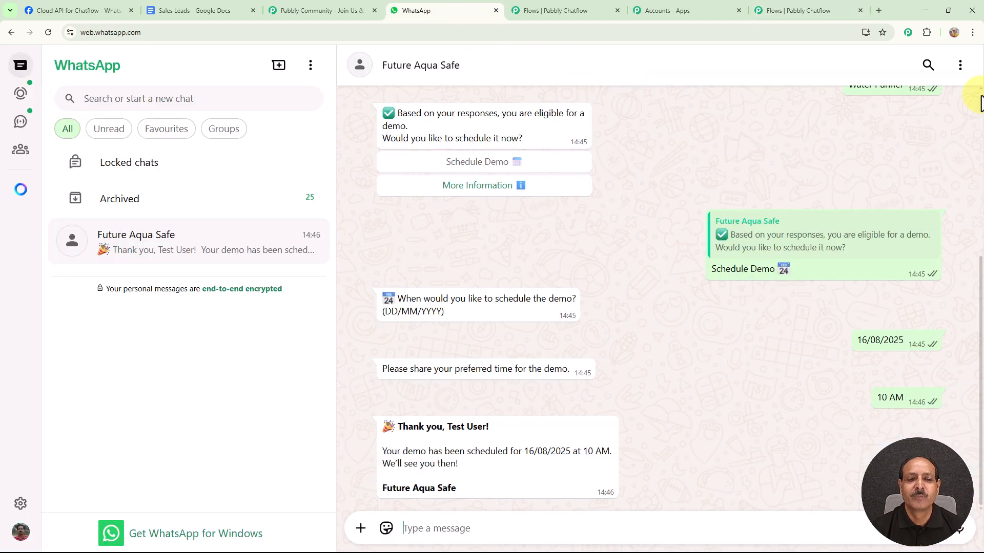
click(960, 67)
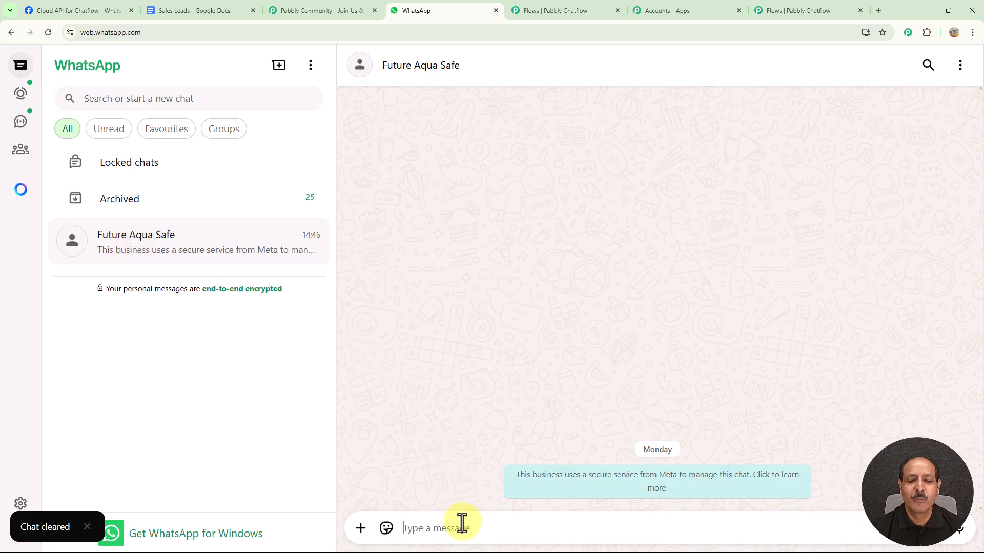
text(Interested in product)
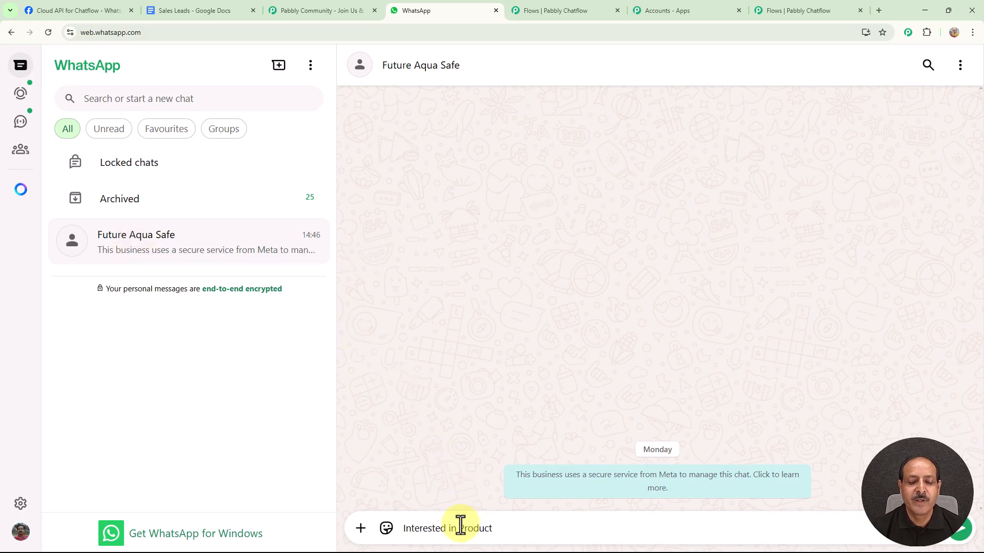
key(Return)
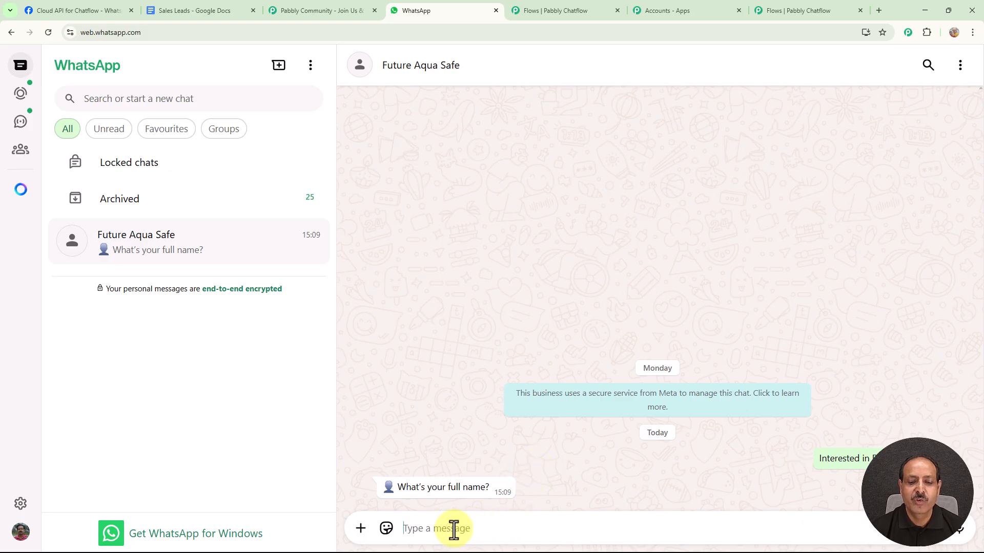
Answer the chatbot's questions with the lead's full name, the budget "12000 to 15000" and the product "Water Purifier"
text(Smart User)
key(Return)
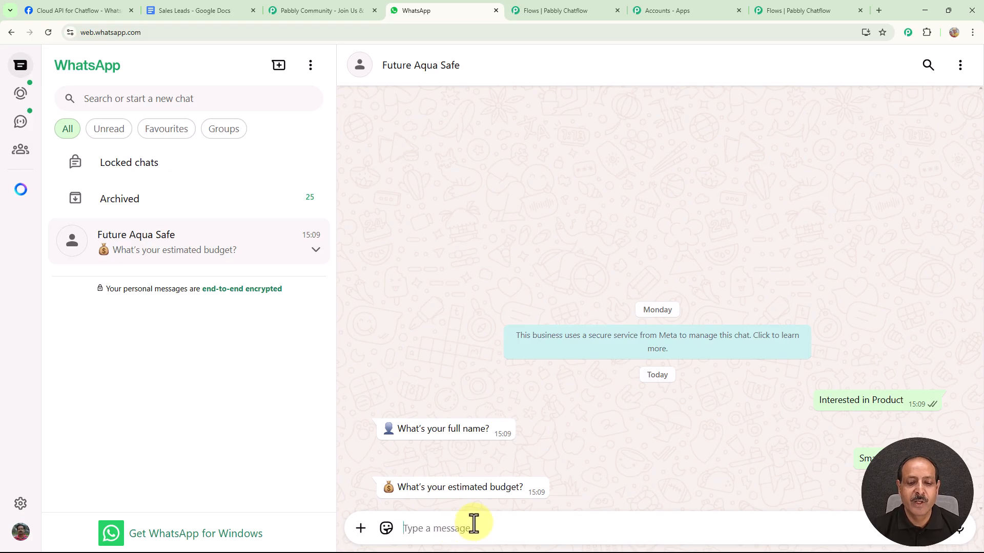
text(12000 to 15000)
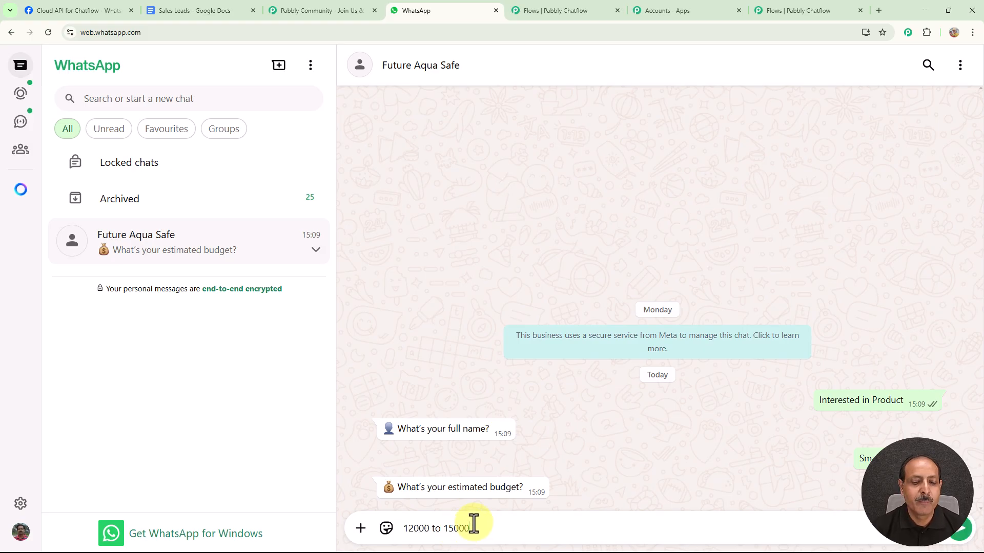
key(Return)
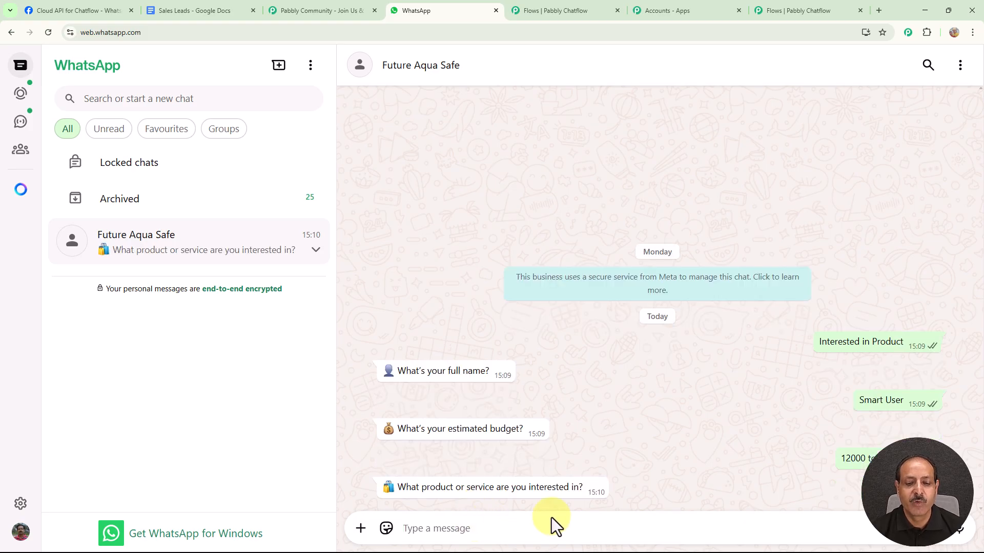
text(Water Purifier)
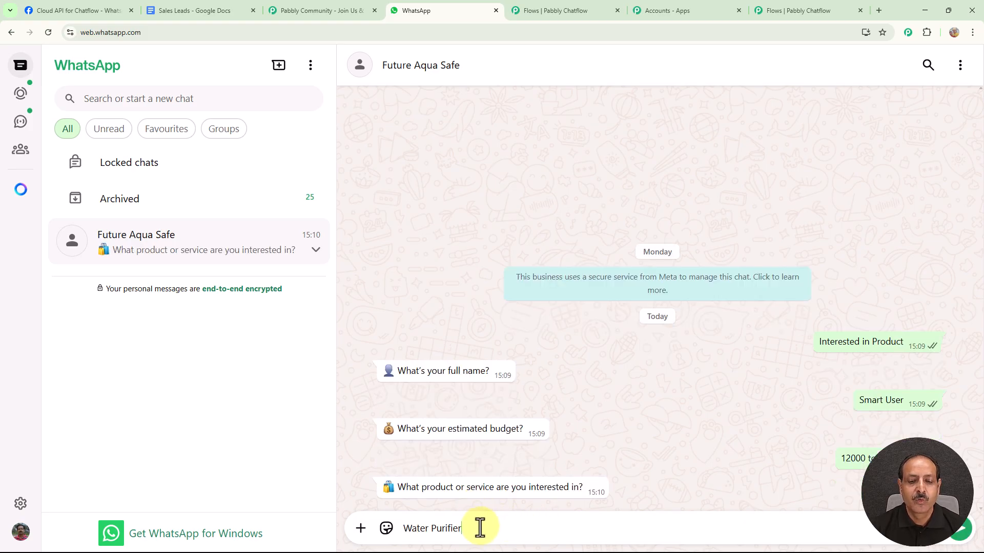
key(Return)
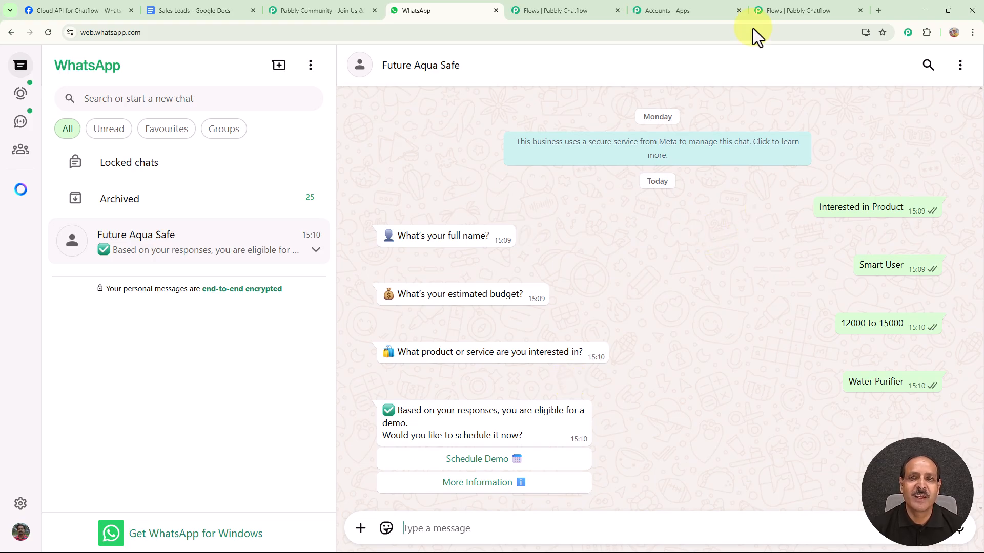
Switch back to Pabbly Chatflow and open its dashboard
click(800, 10)
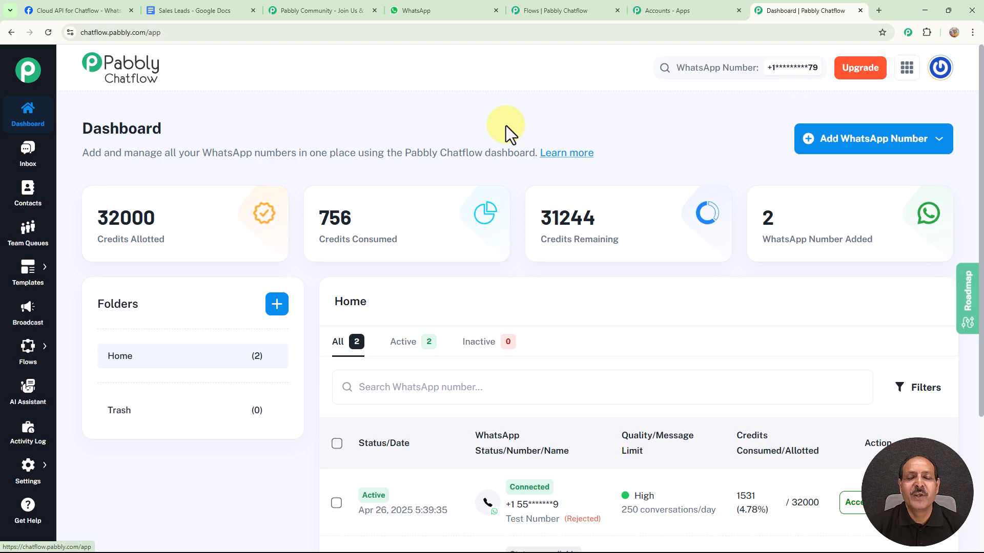